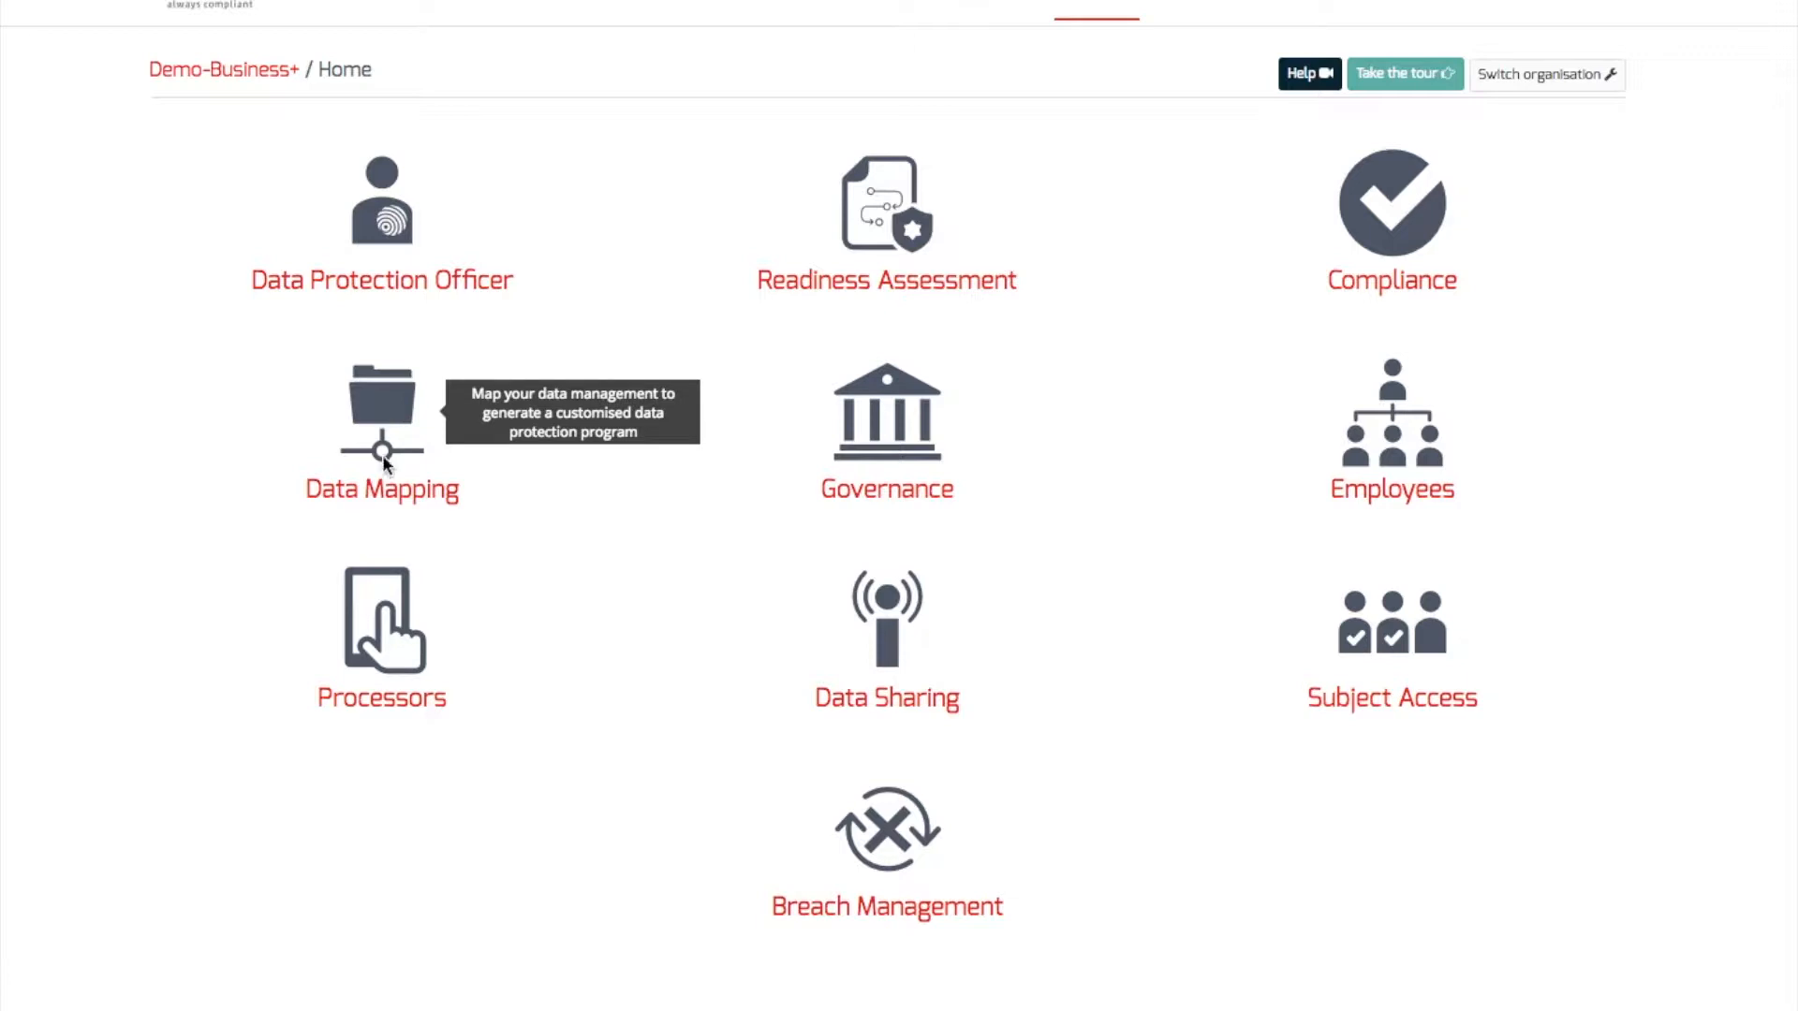
- Open Data Mapping, look through the category options for a new data subject type, and continue to the mapping stage
click(391, 493)
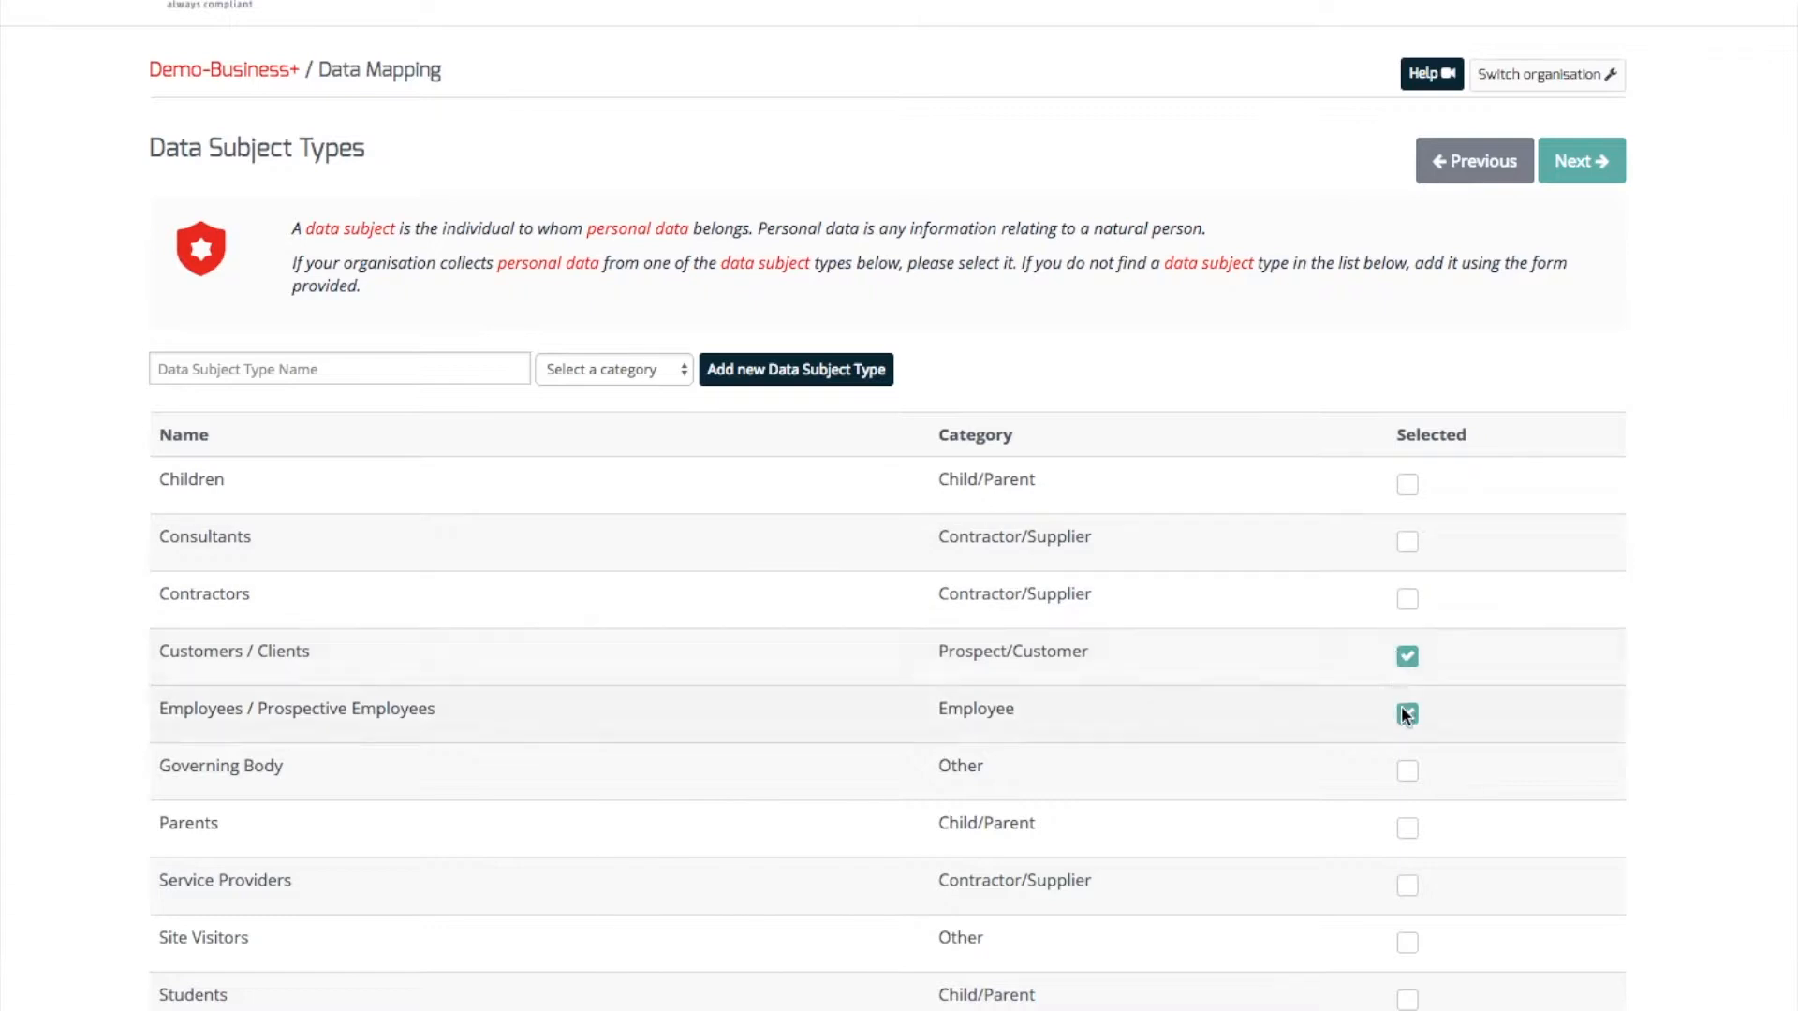
click(247, 376)
click(684, 367)
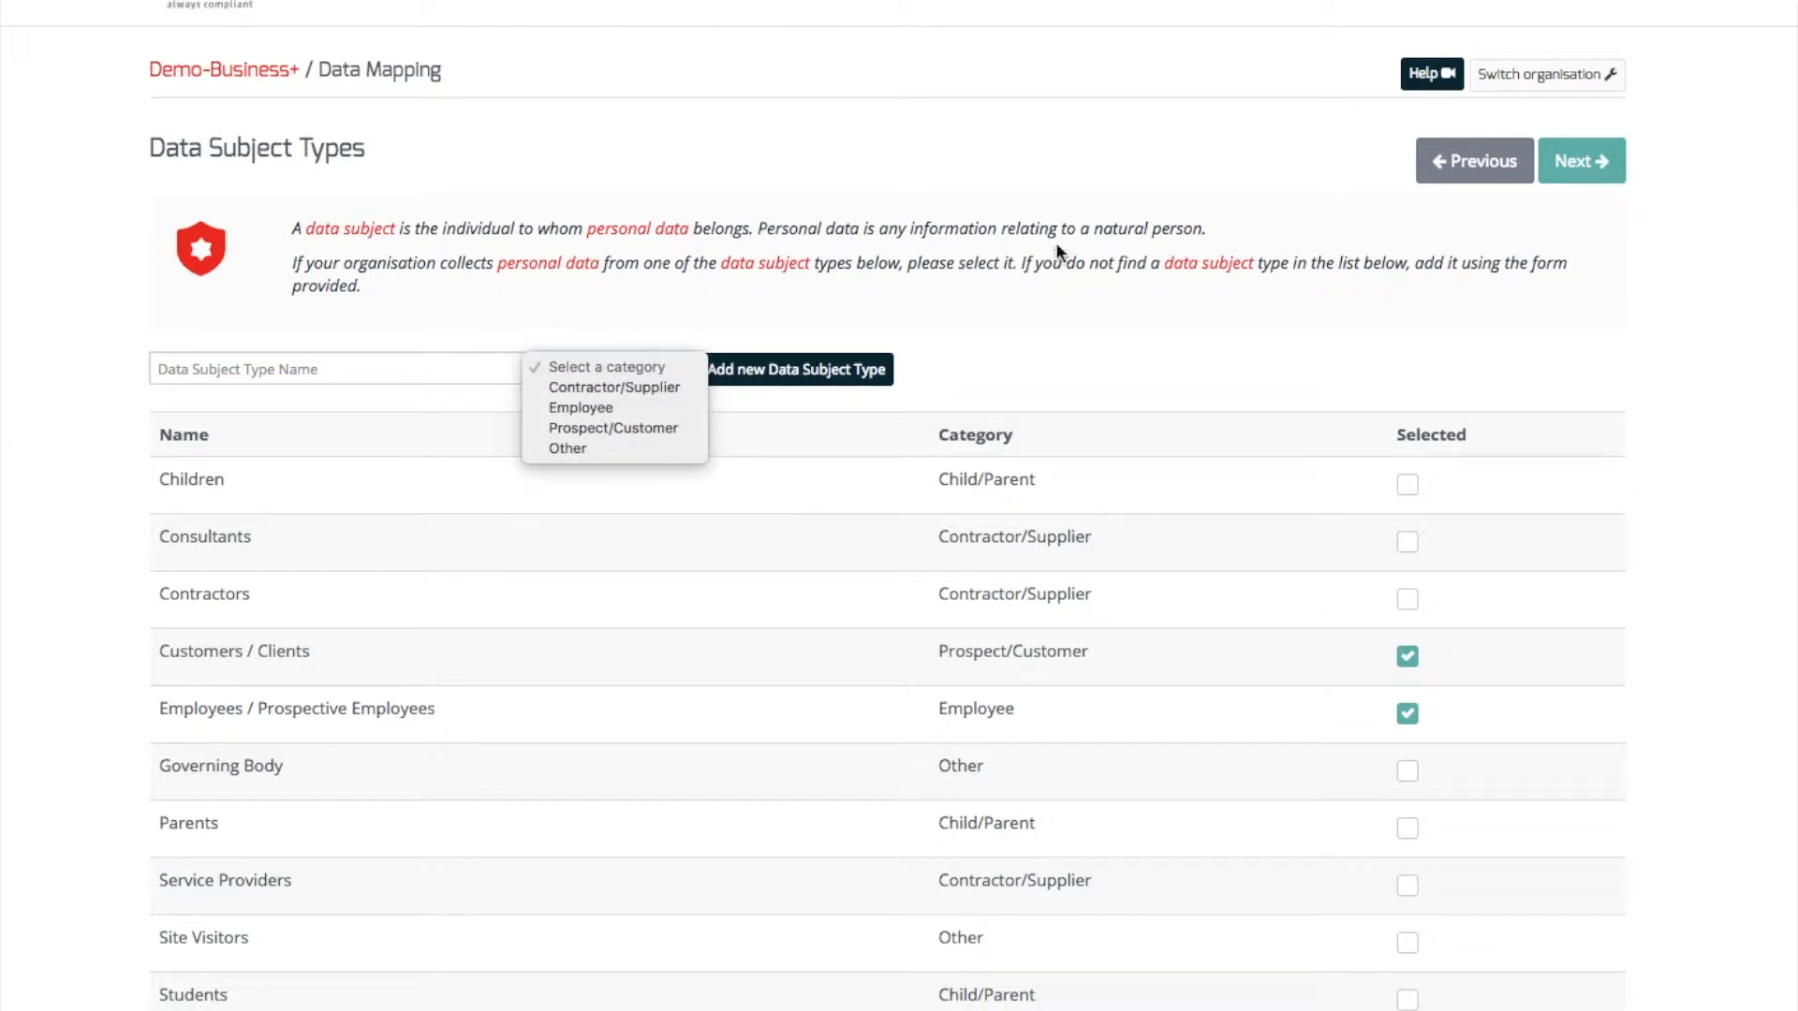
click(1575, 150)
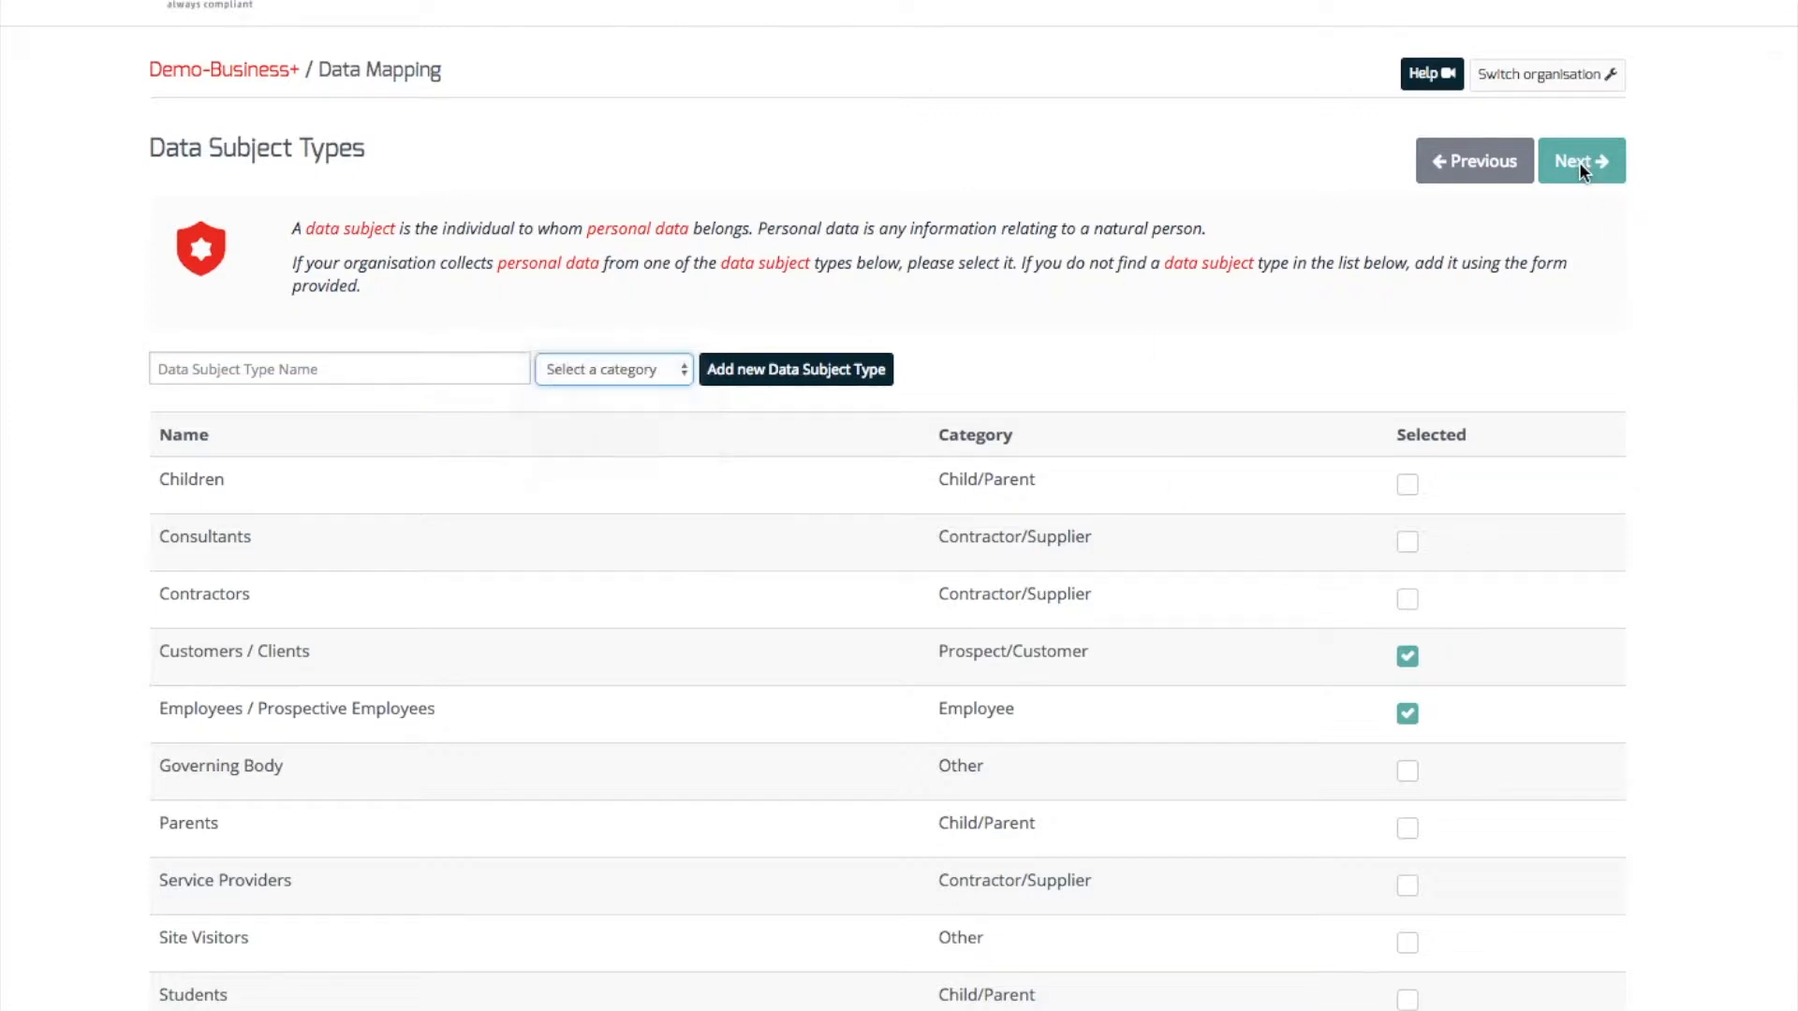
click(1579, 161)
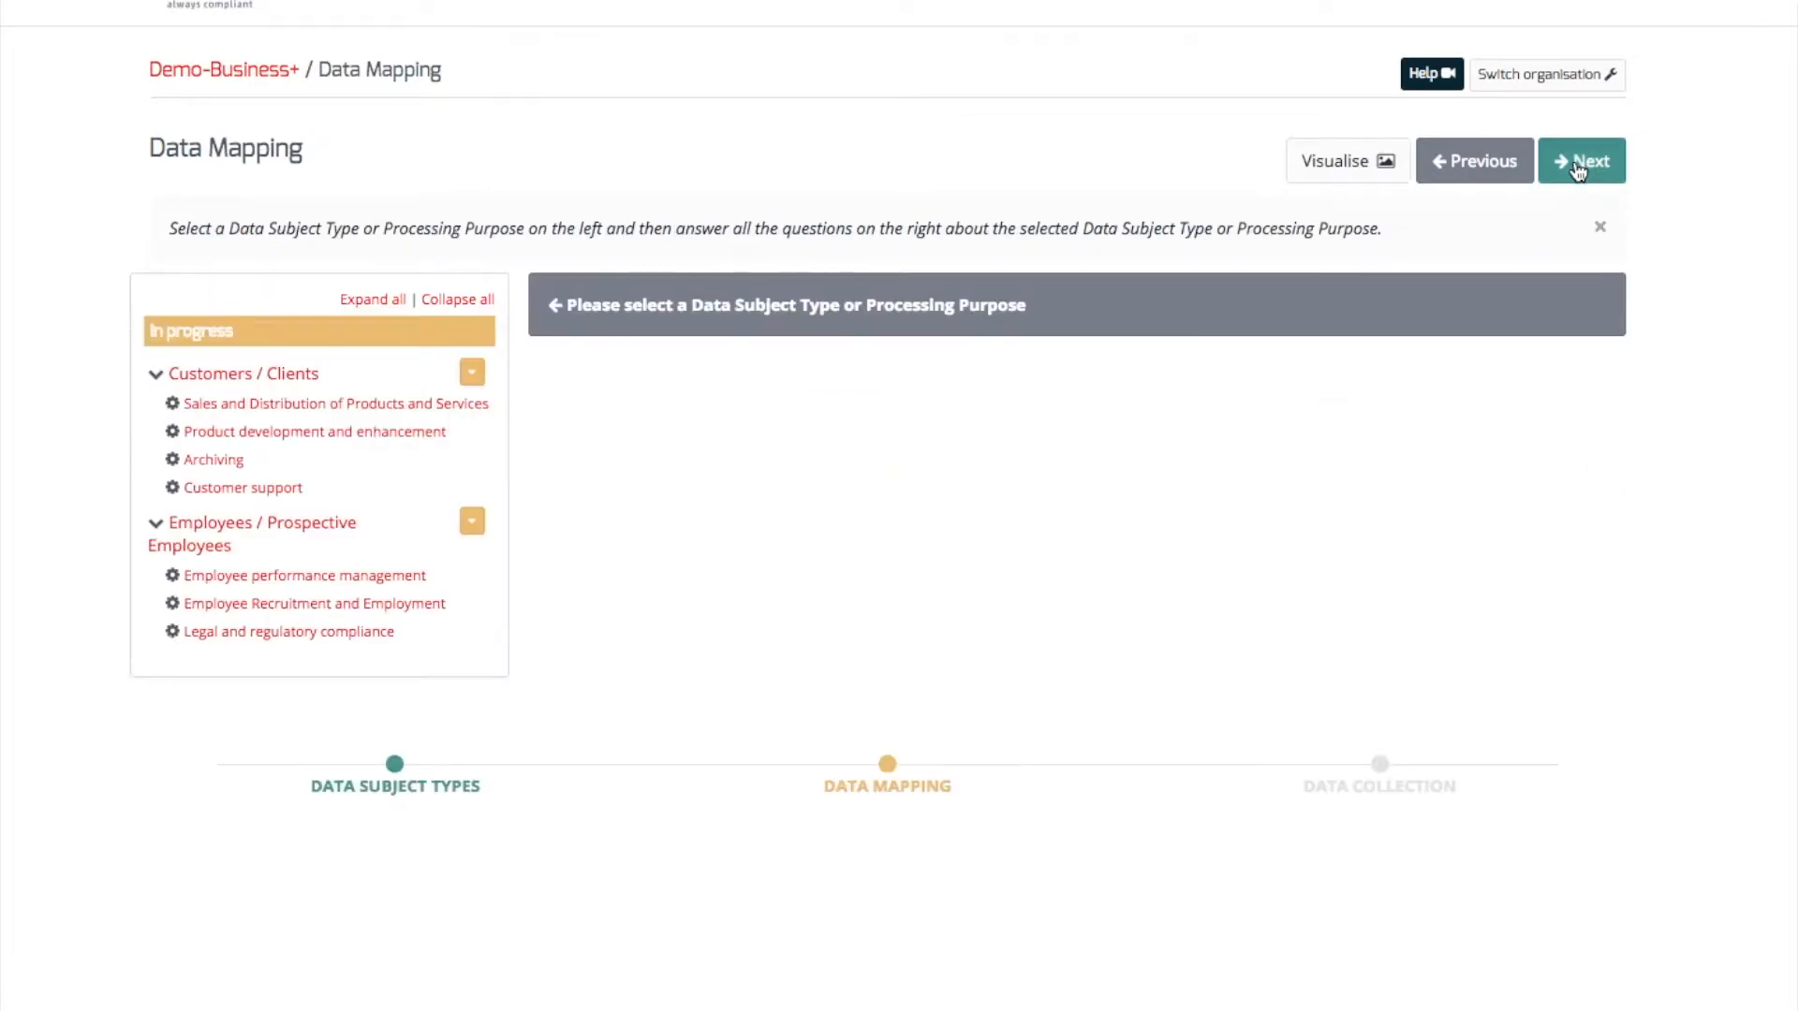
- For Customers / Clients, select Administrative enquiries as a processing purpose with legal basis "6(1)(f) - it's in our legitimate interest"
click(260, 377)
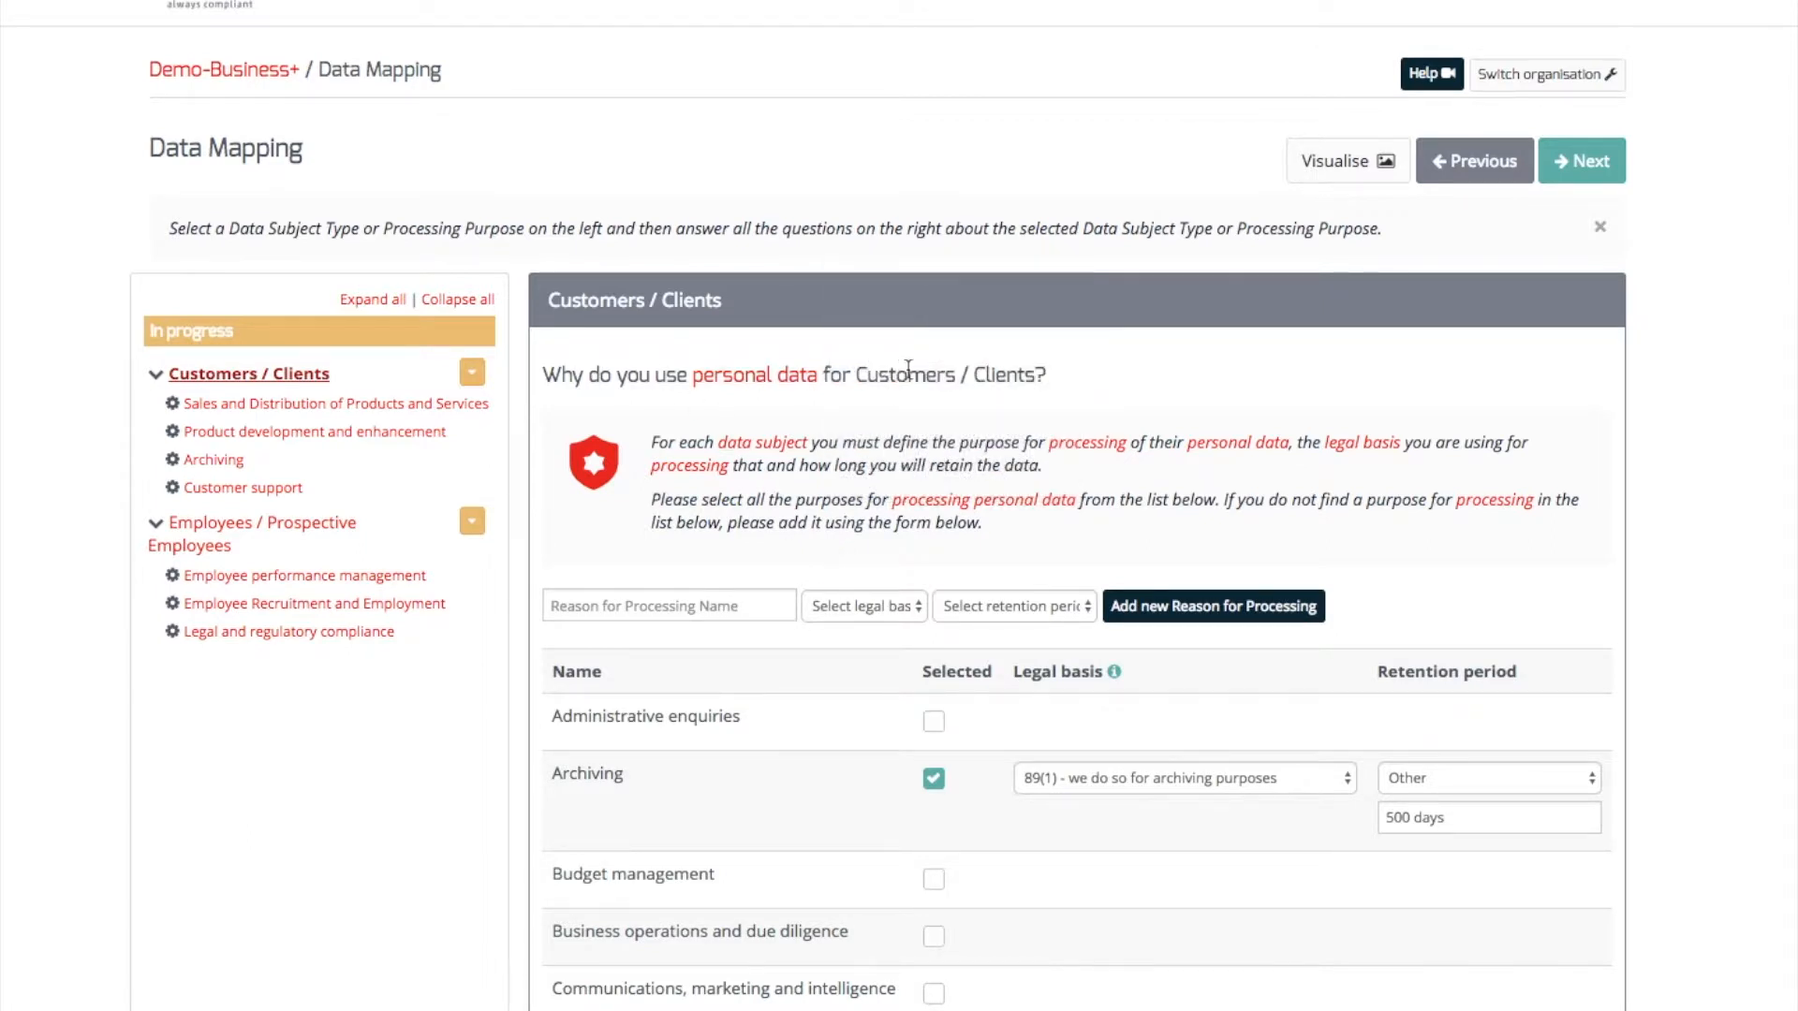
mouse_move(797, 387)
scroll(953, 871, down, 1)
scroll(953, 871, down, 6)
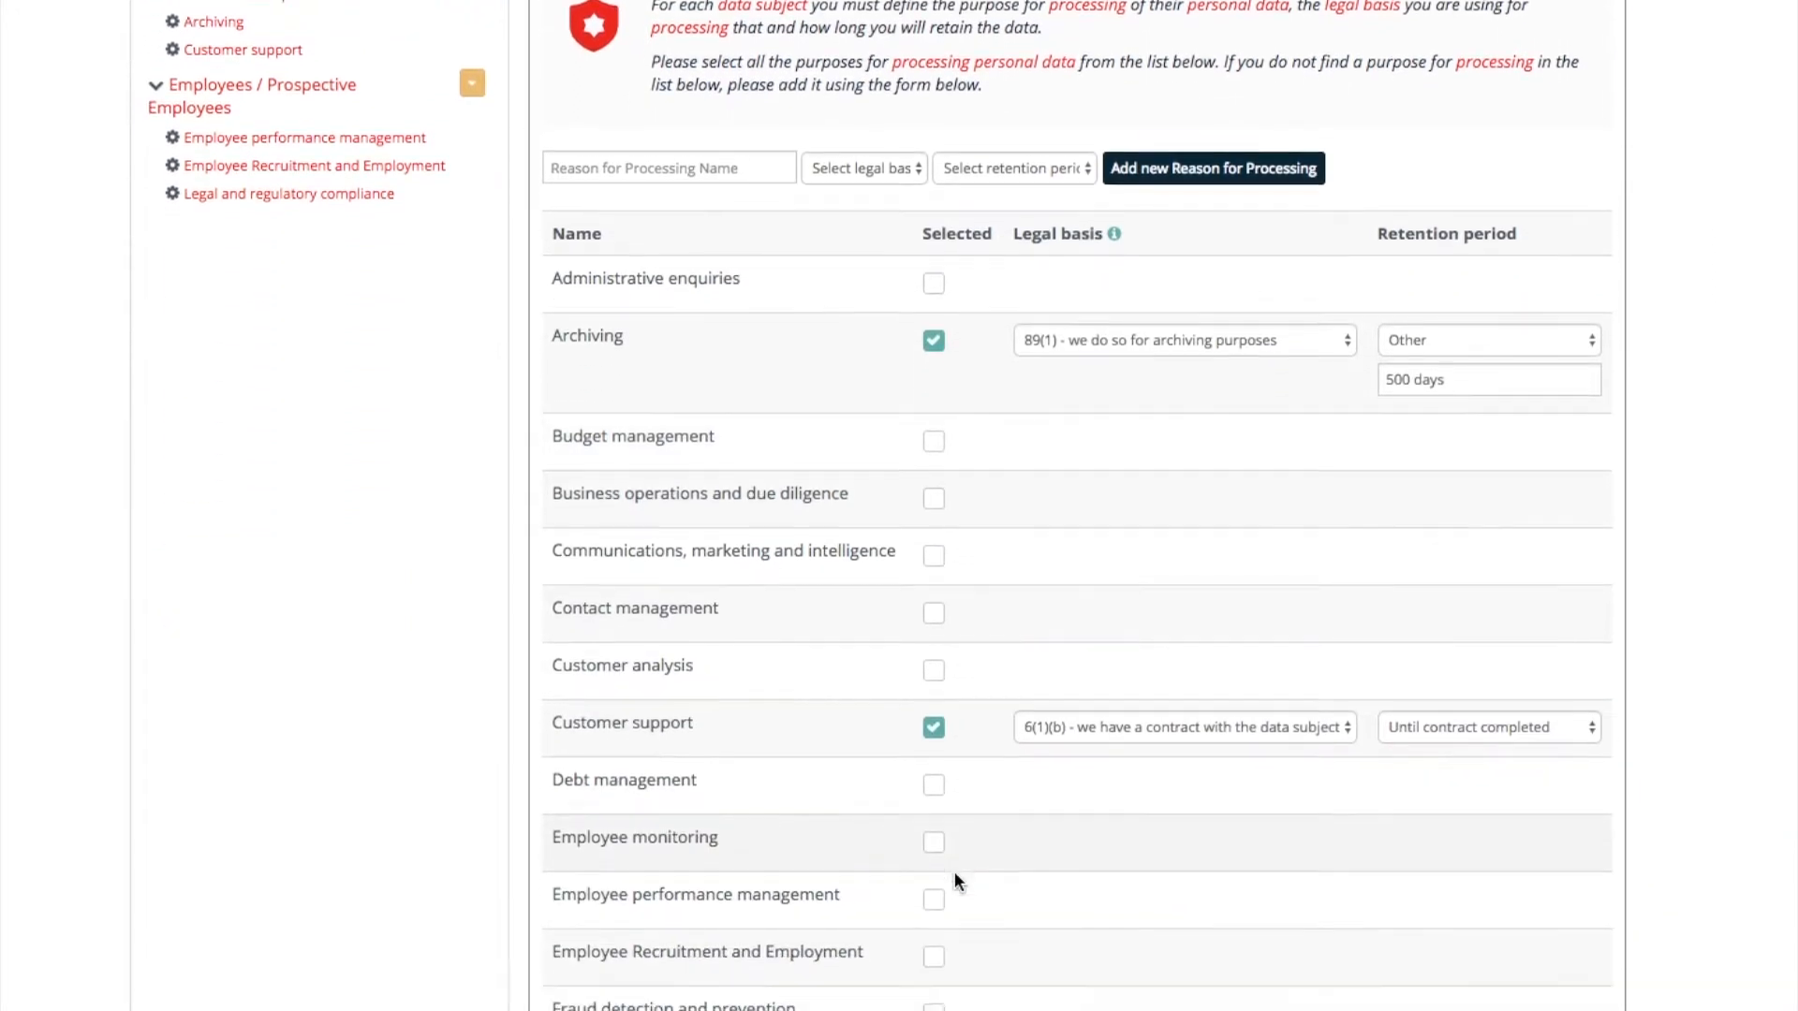
scroll(953, 871, up, 4)
scroll(953, 871, up, 1)
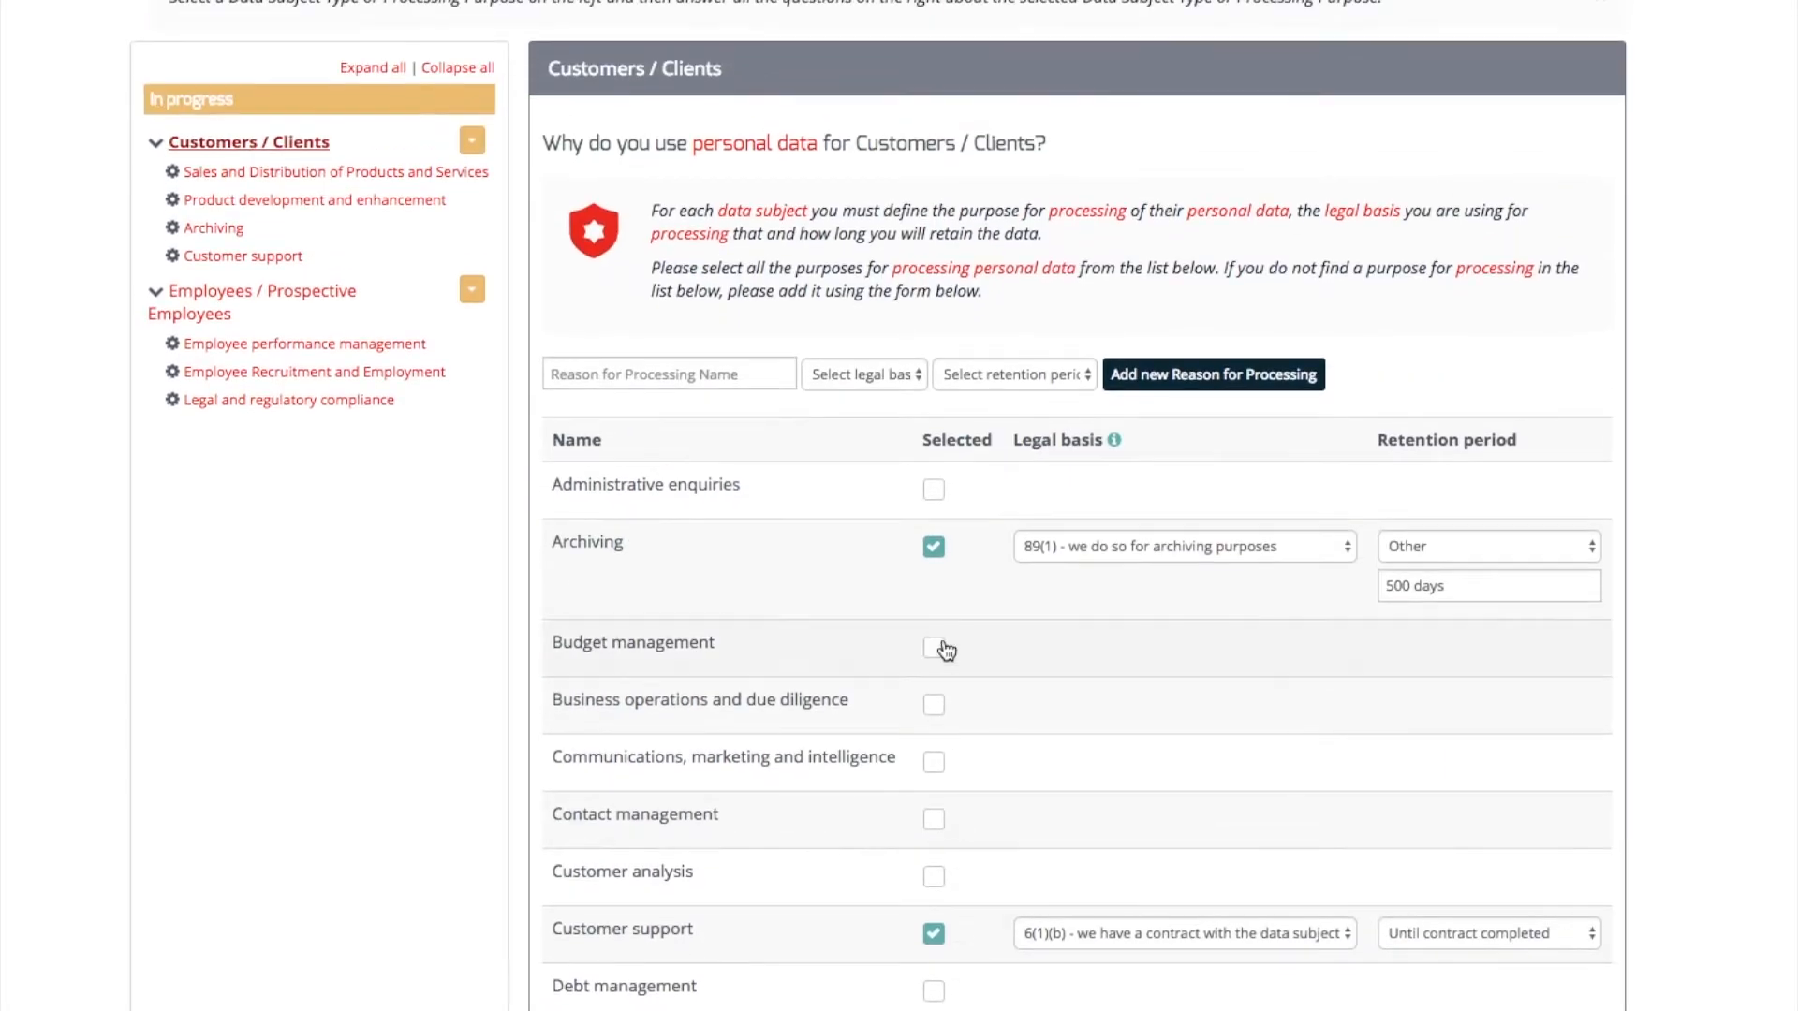
click(936, 488)
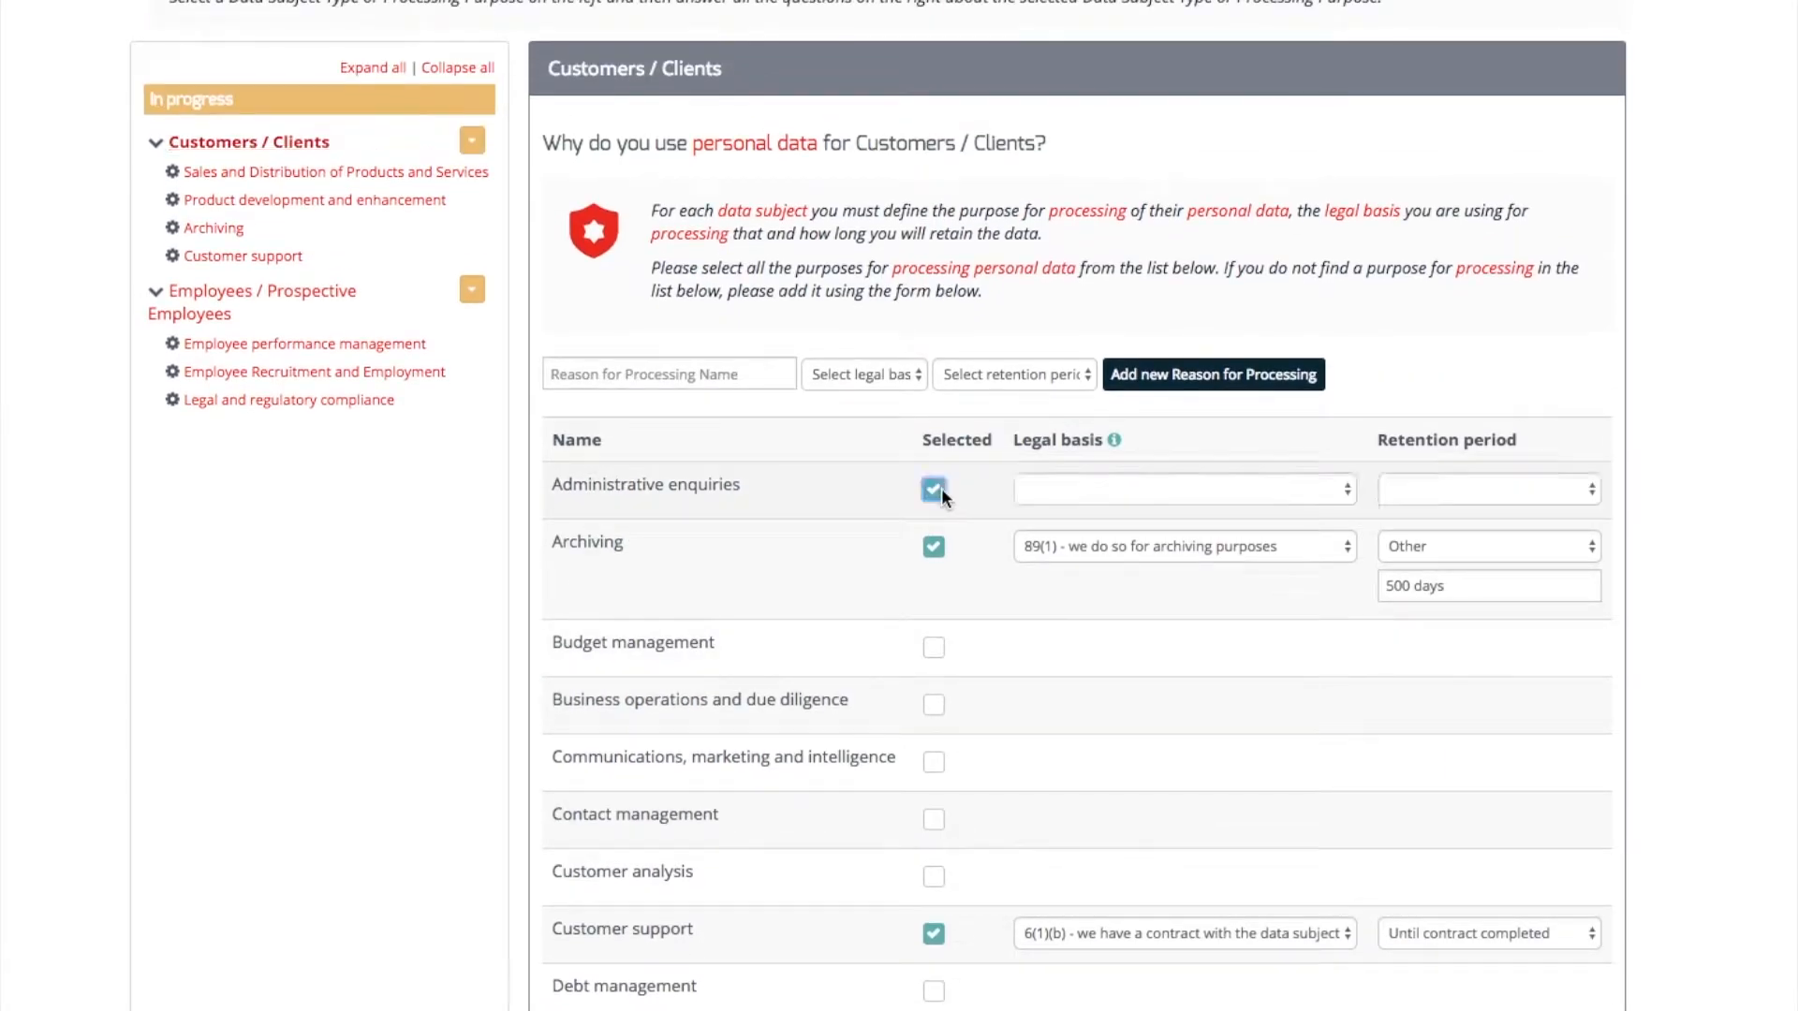
click(1350, 488)
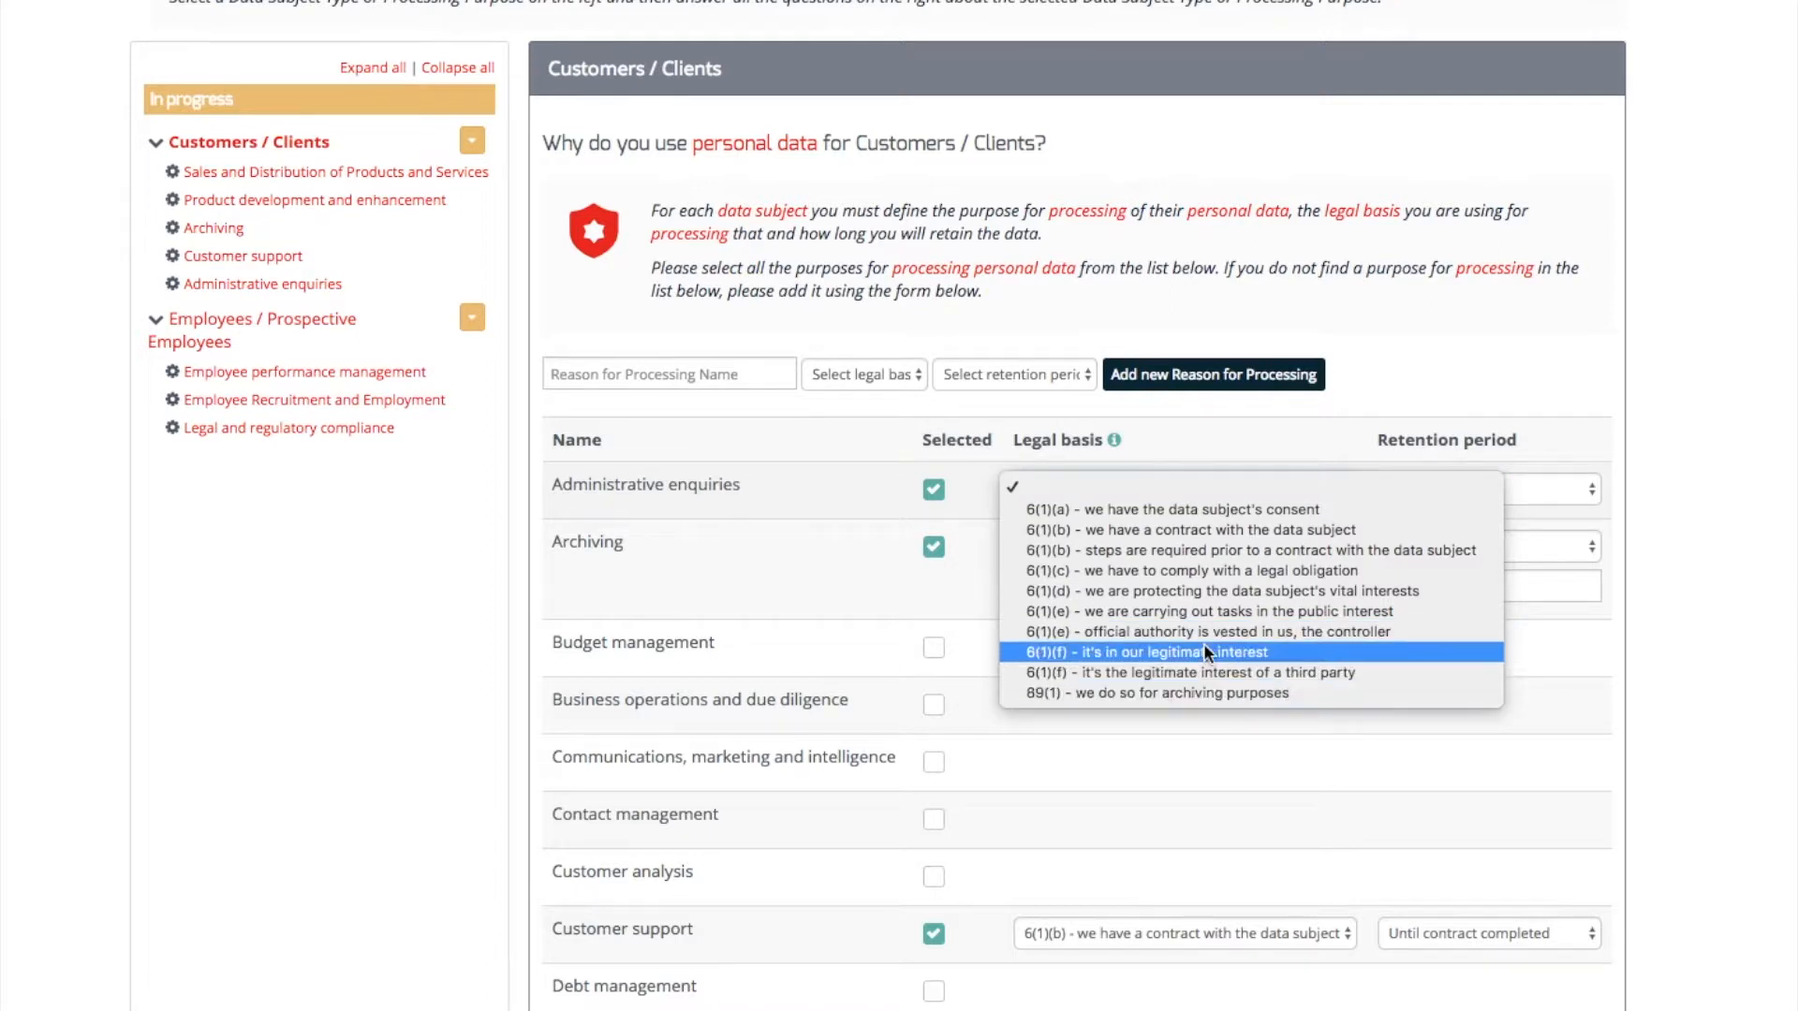
click(1208, 653)
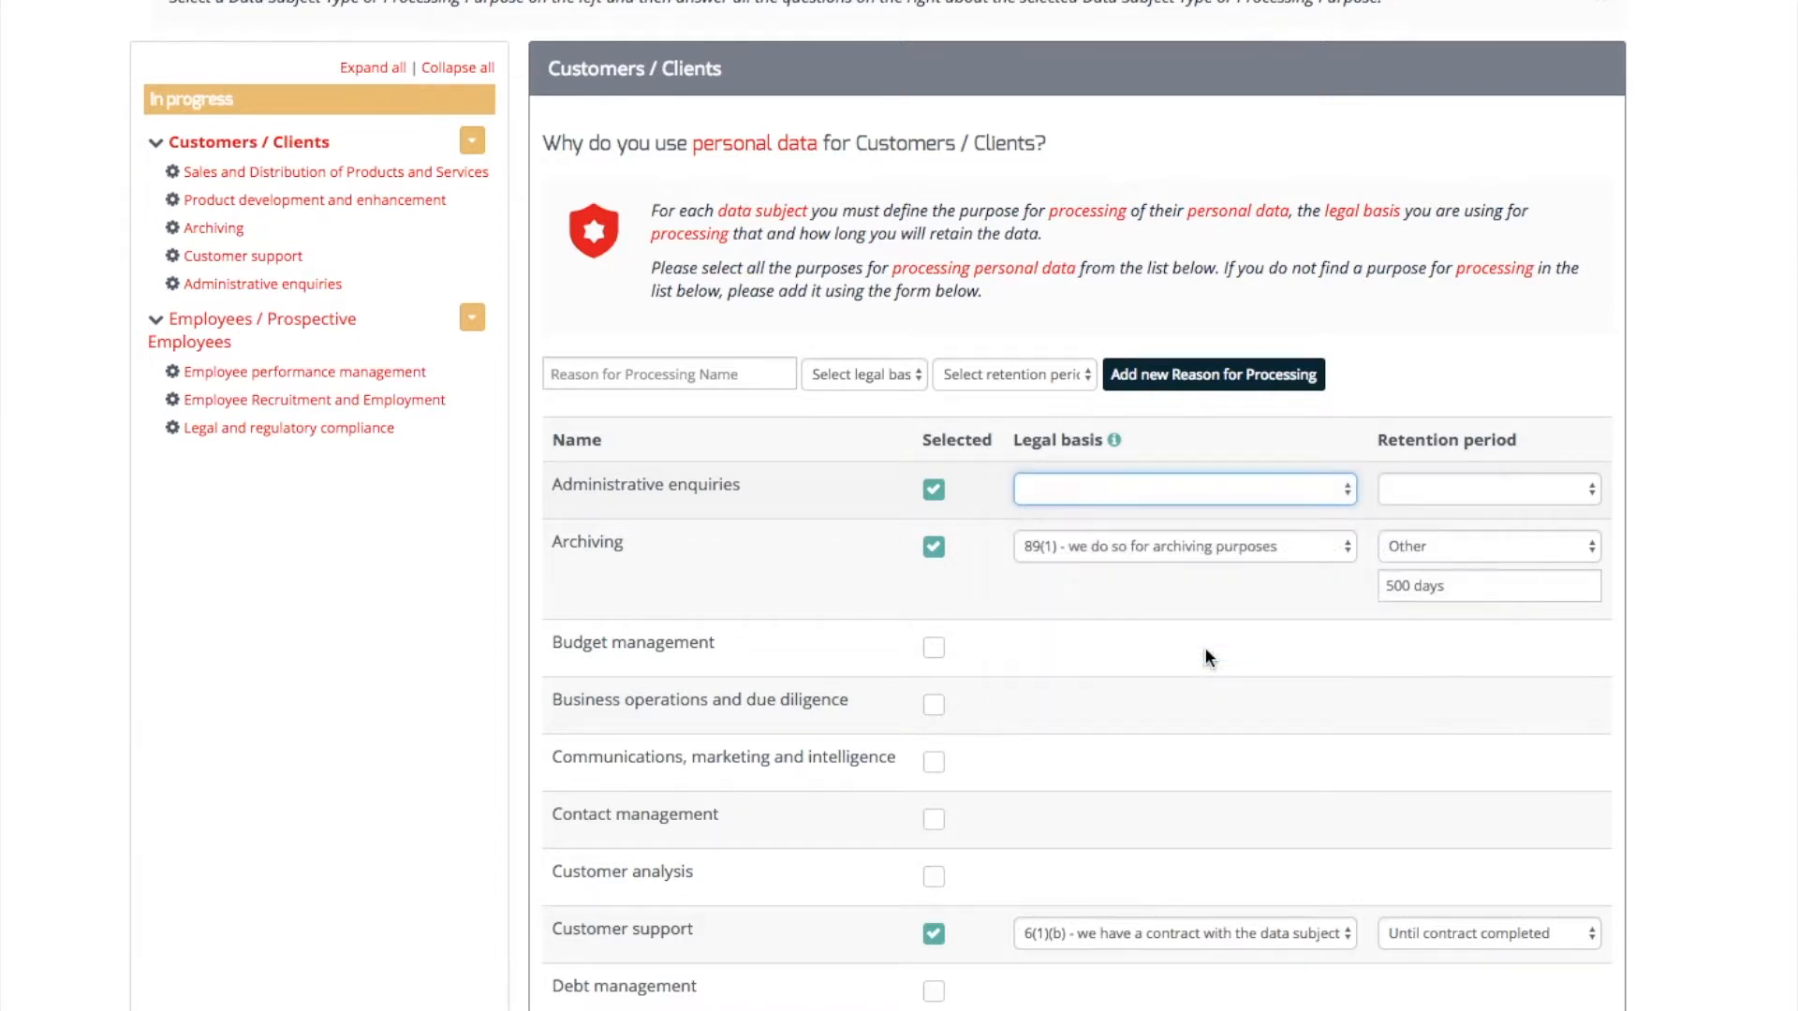
- Set Administrative enquiries' retention to "Until tax or other retention period expires" and legitimate interest type to "Industry specific regulation, standards and intelligence"
click(1596, 488)
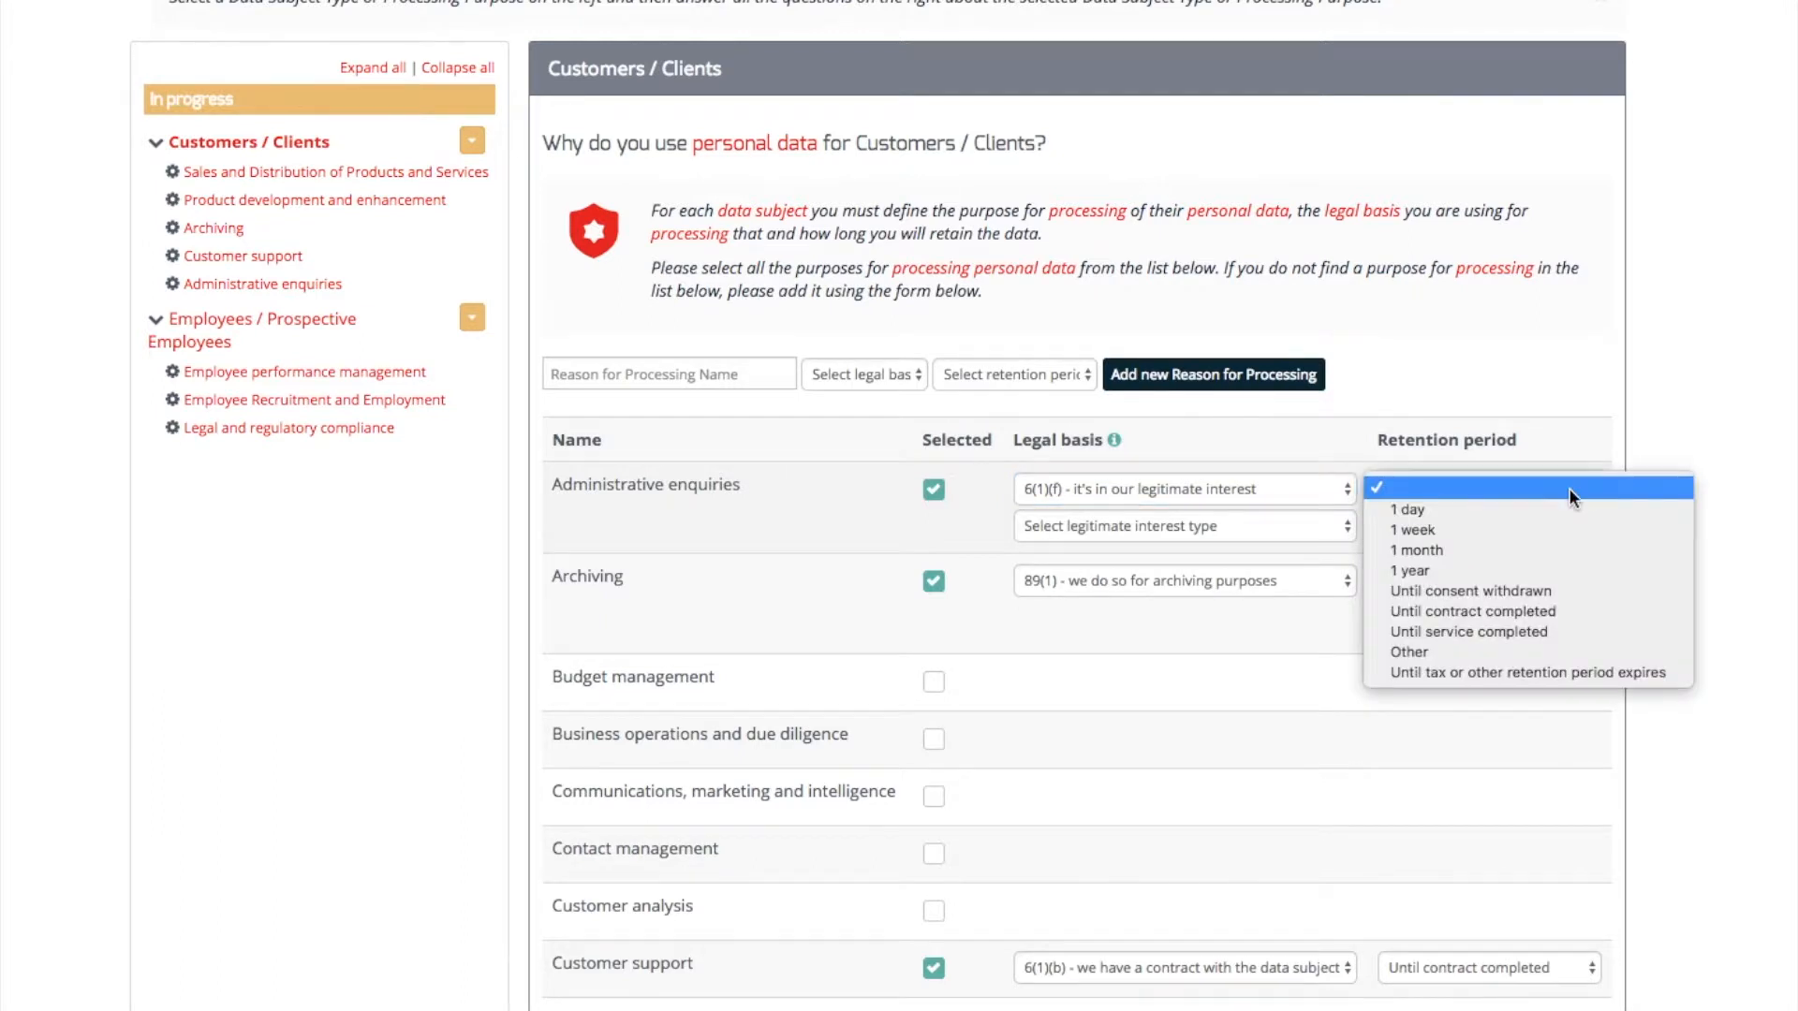
click(1527, 670)
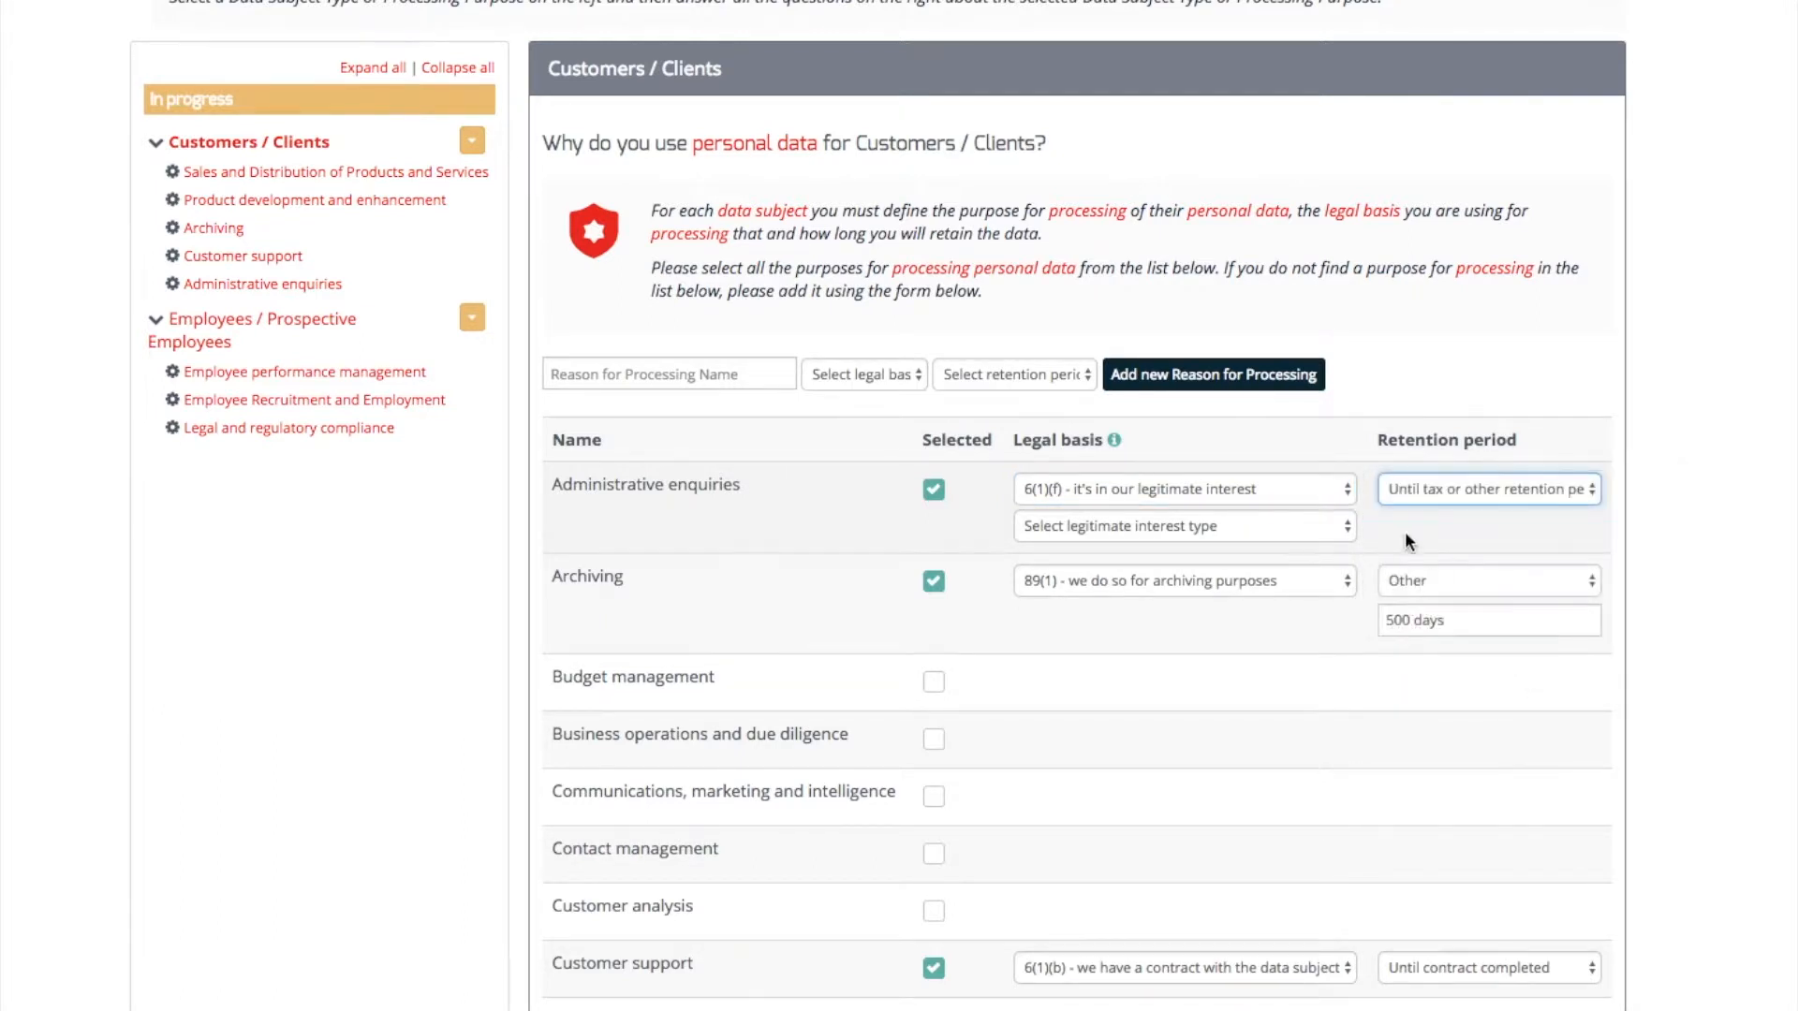
click(1353, 526)
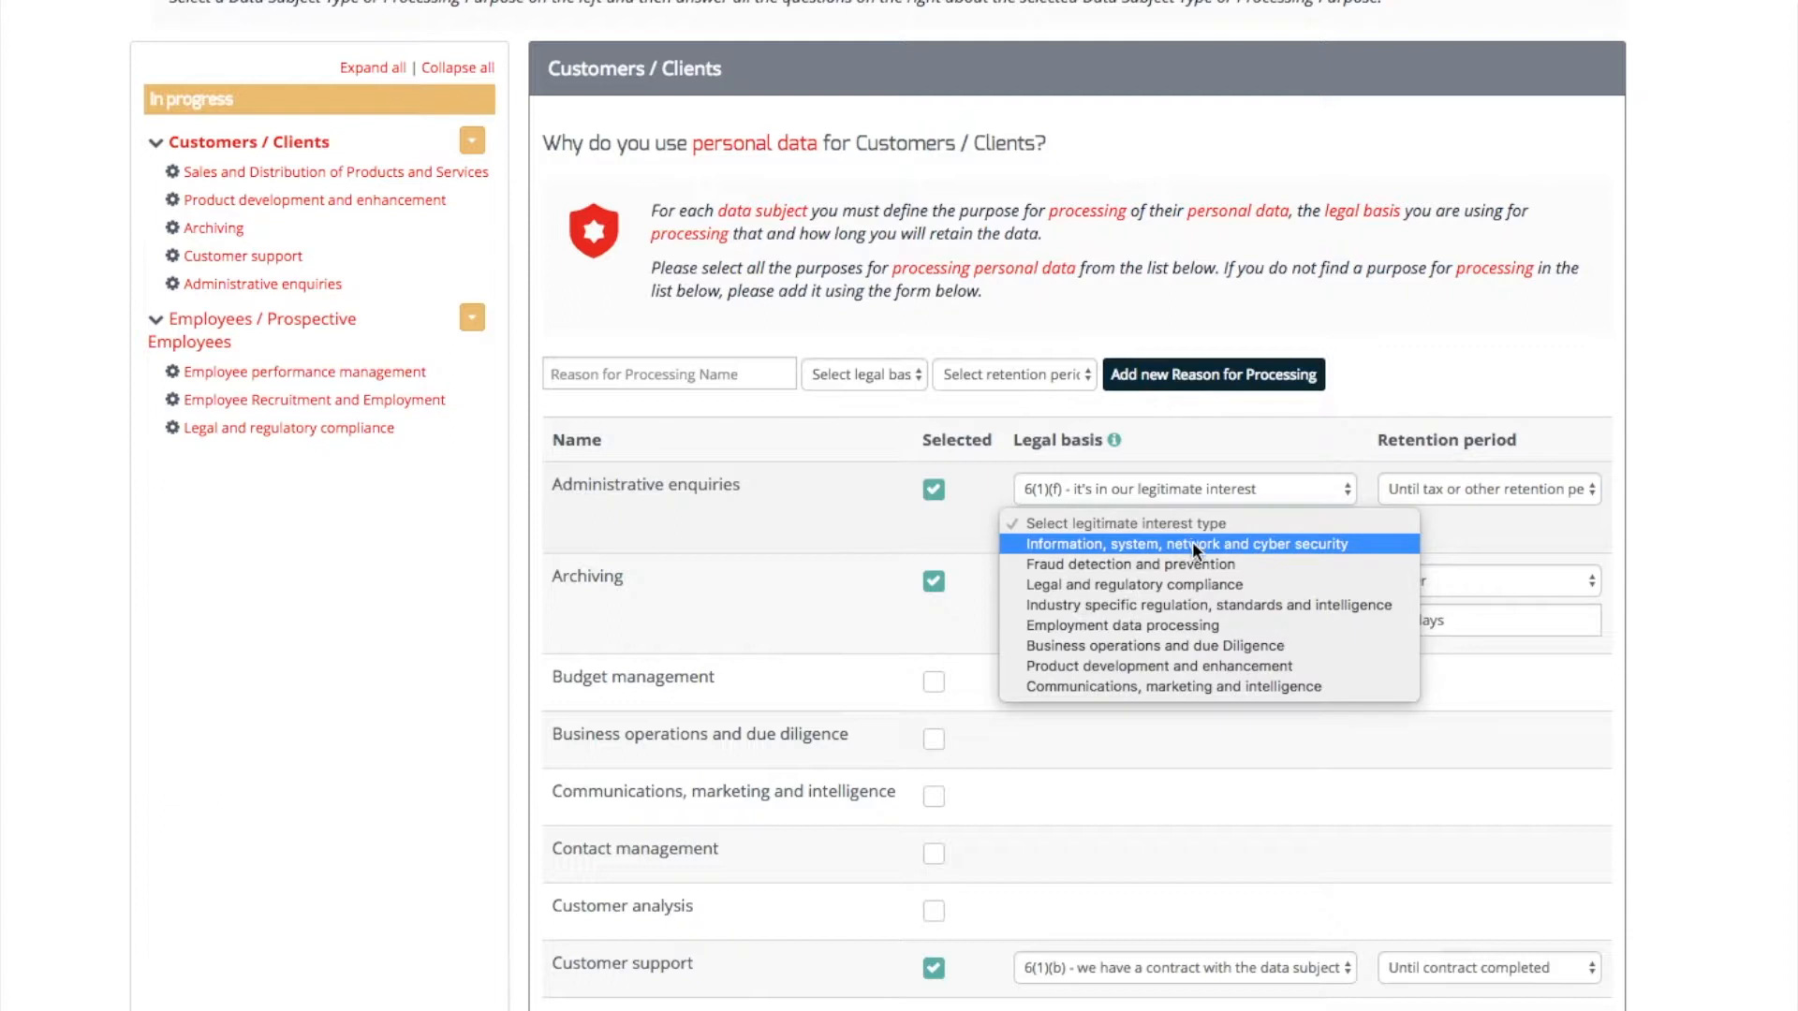
click(1210, 605)
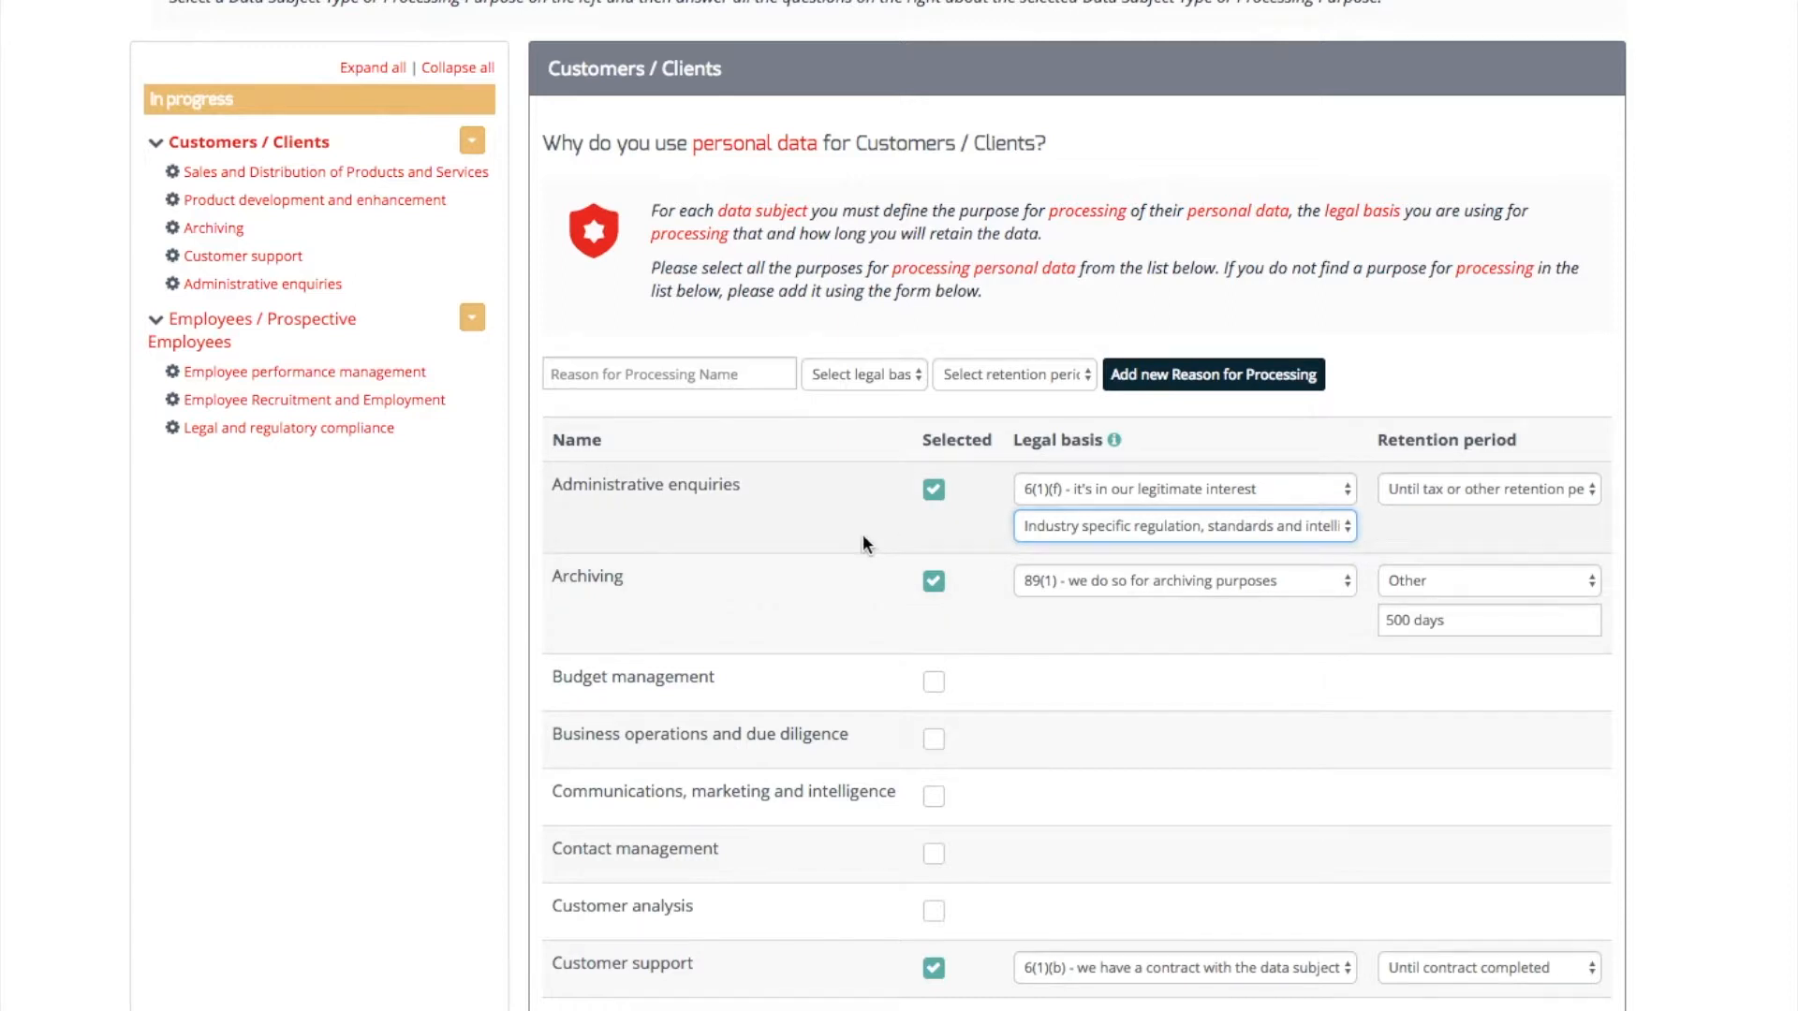
- Review the personal data types, sensitive data types, processing locations and data sharing of Customers / Clients' Sales and Distribution of Products and Services
click(272, 173)
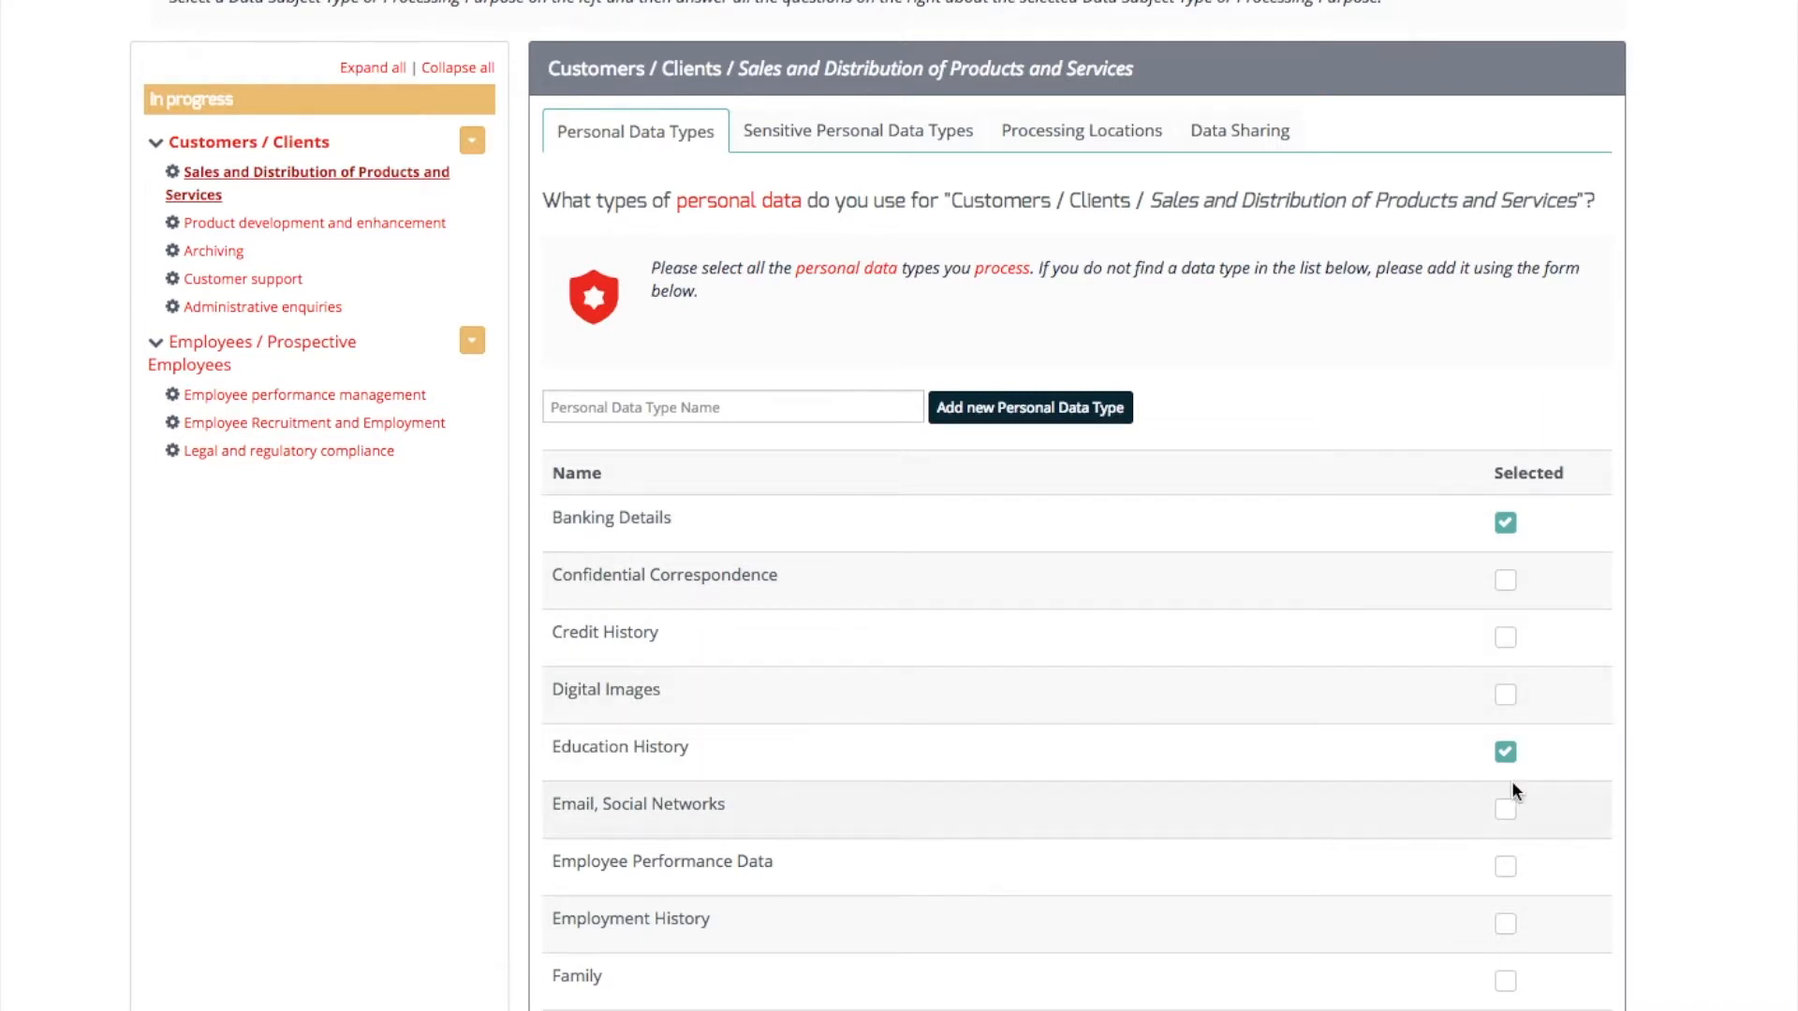
click(798, 133)
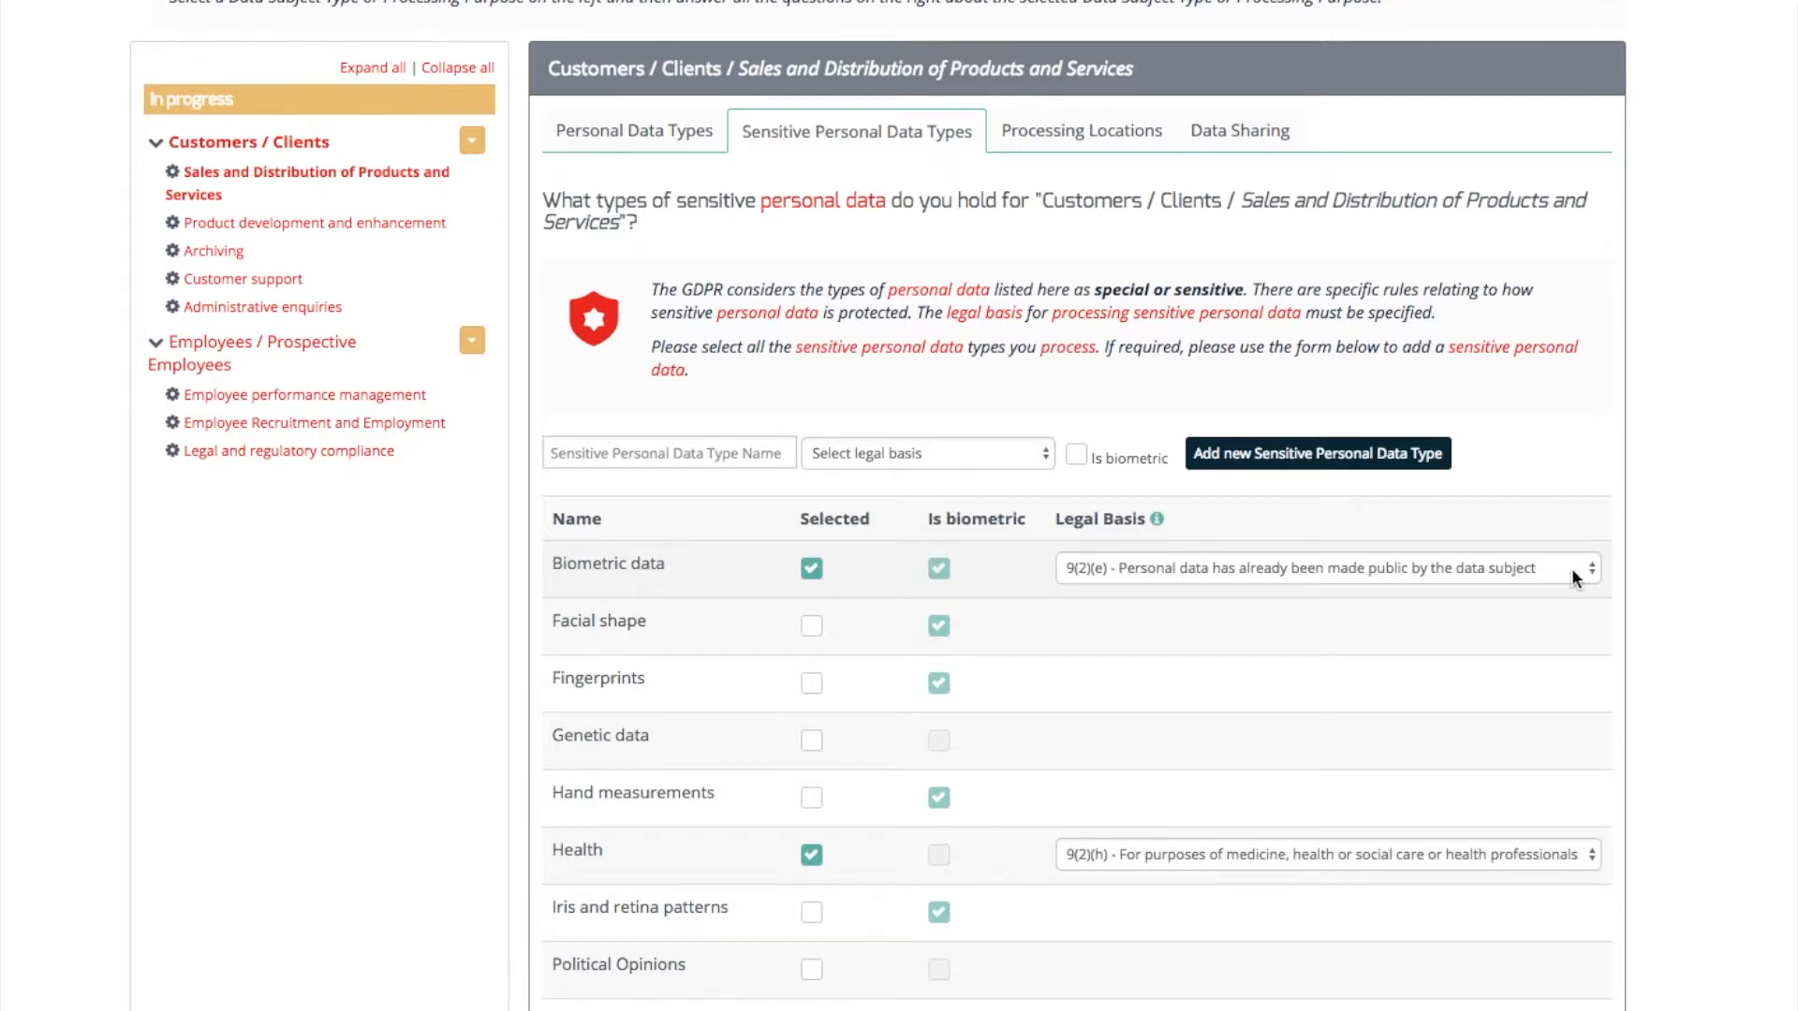
click(1066, 138)
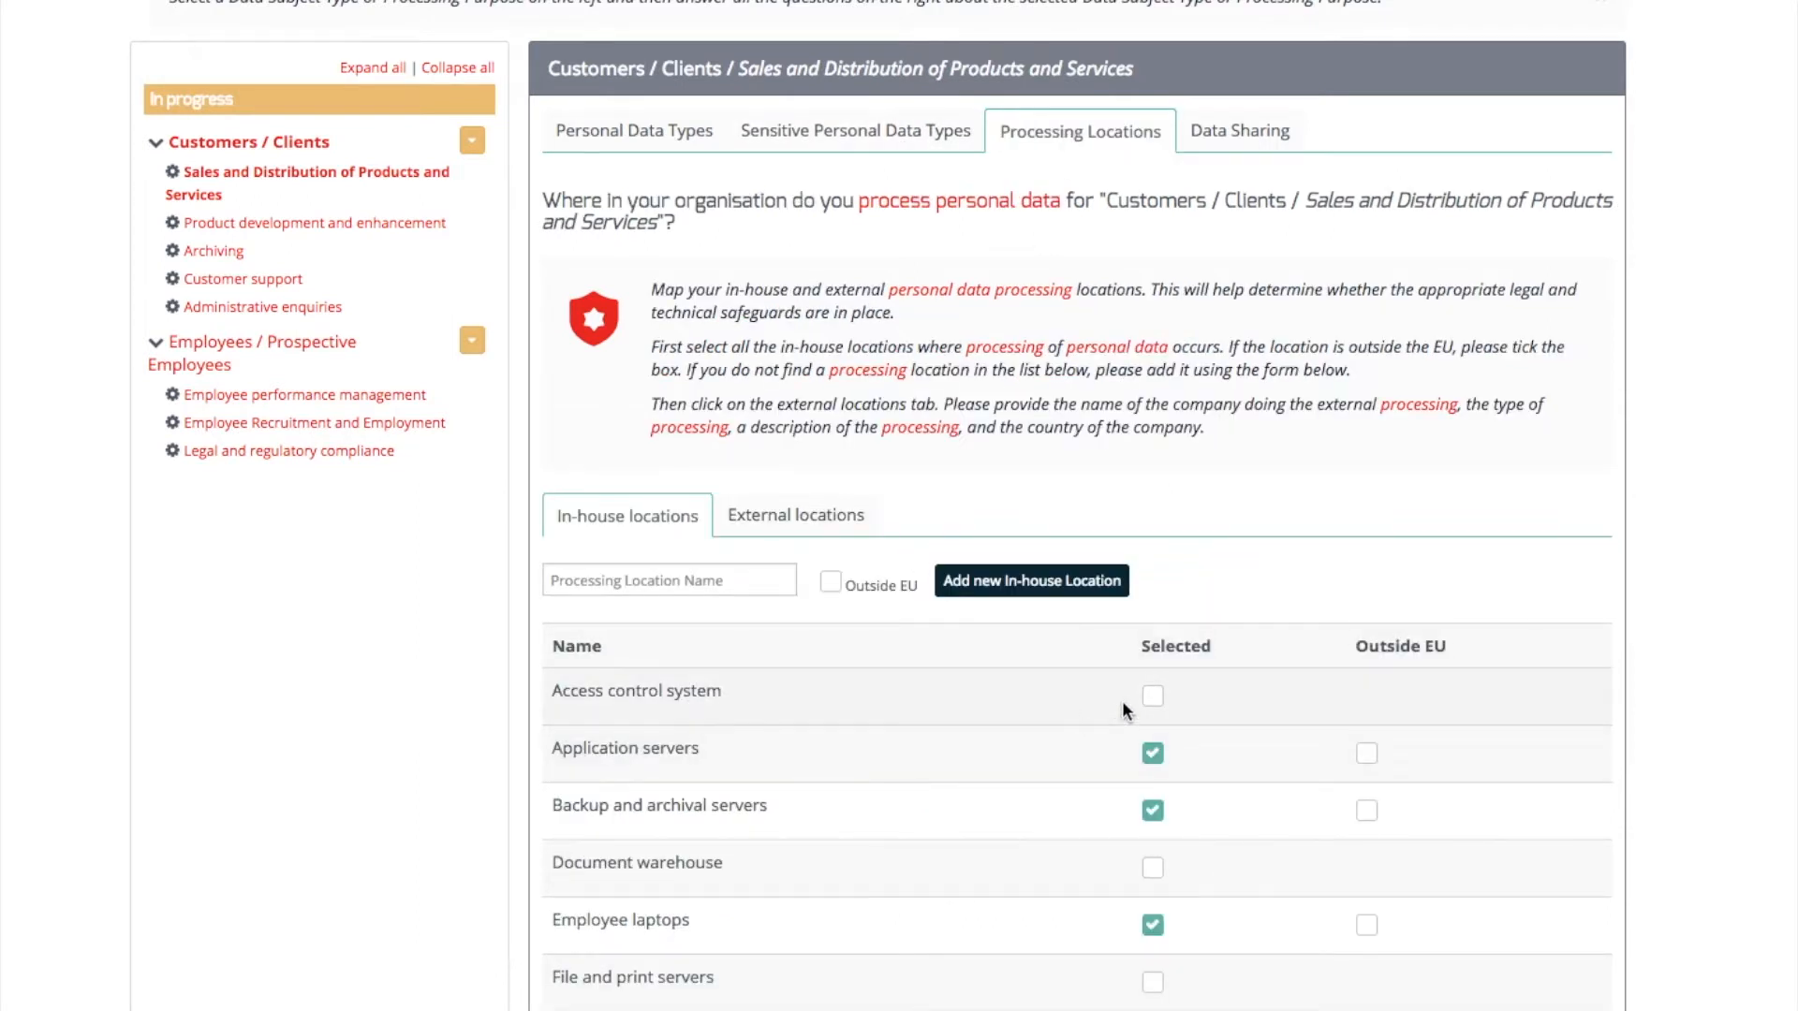
click(776, 513)
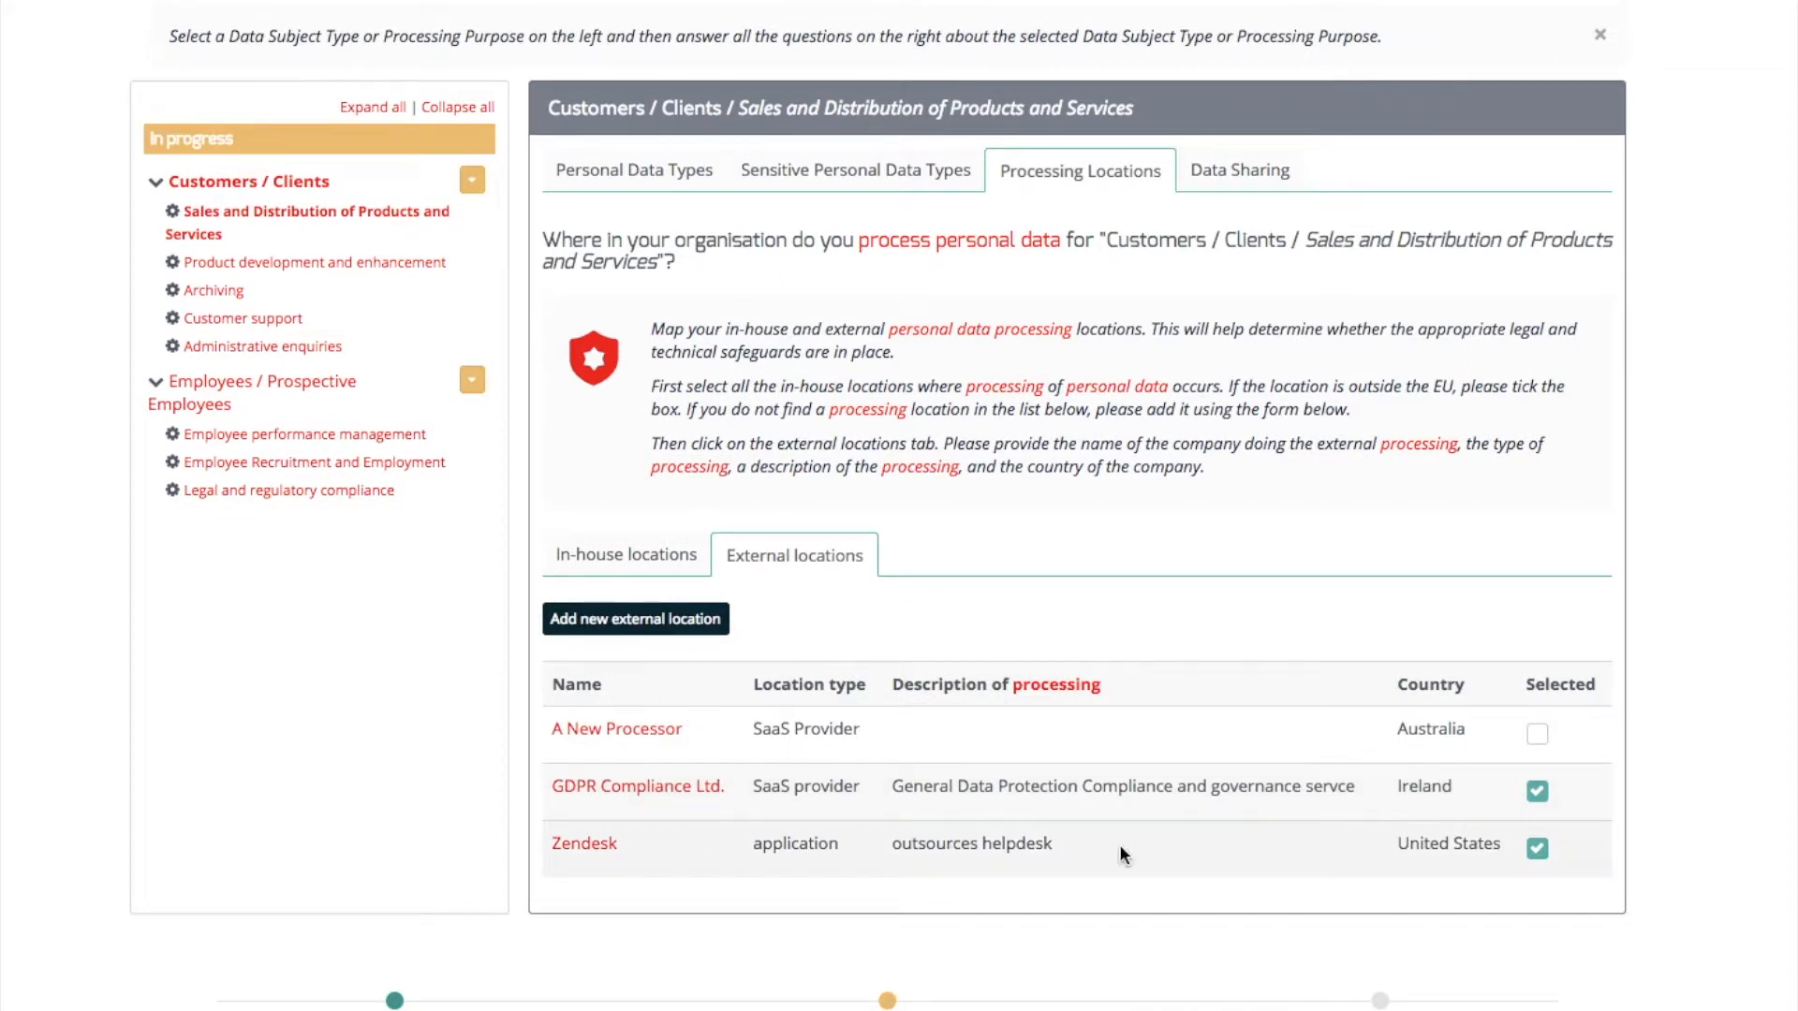
click(1230, 178)
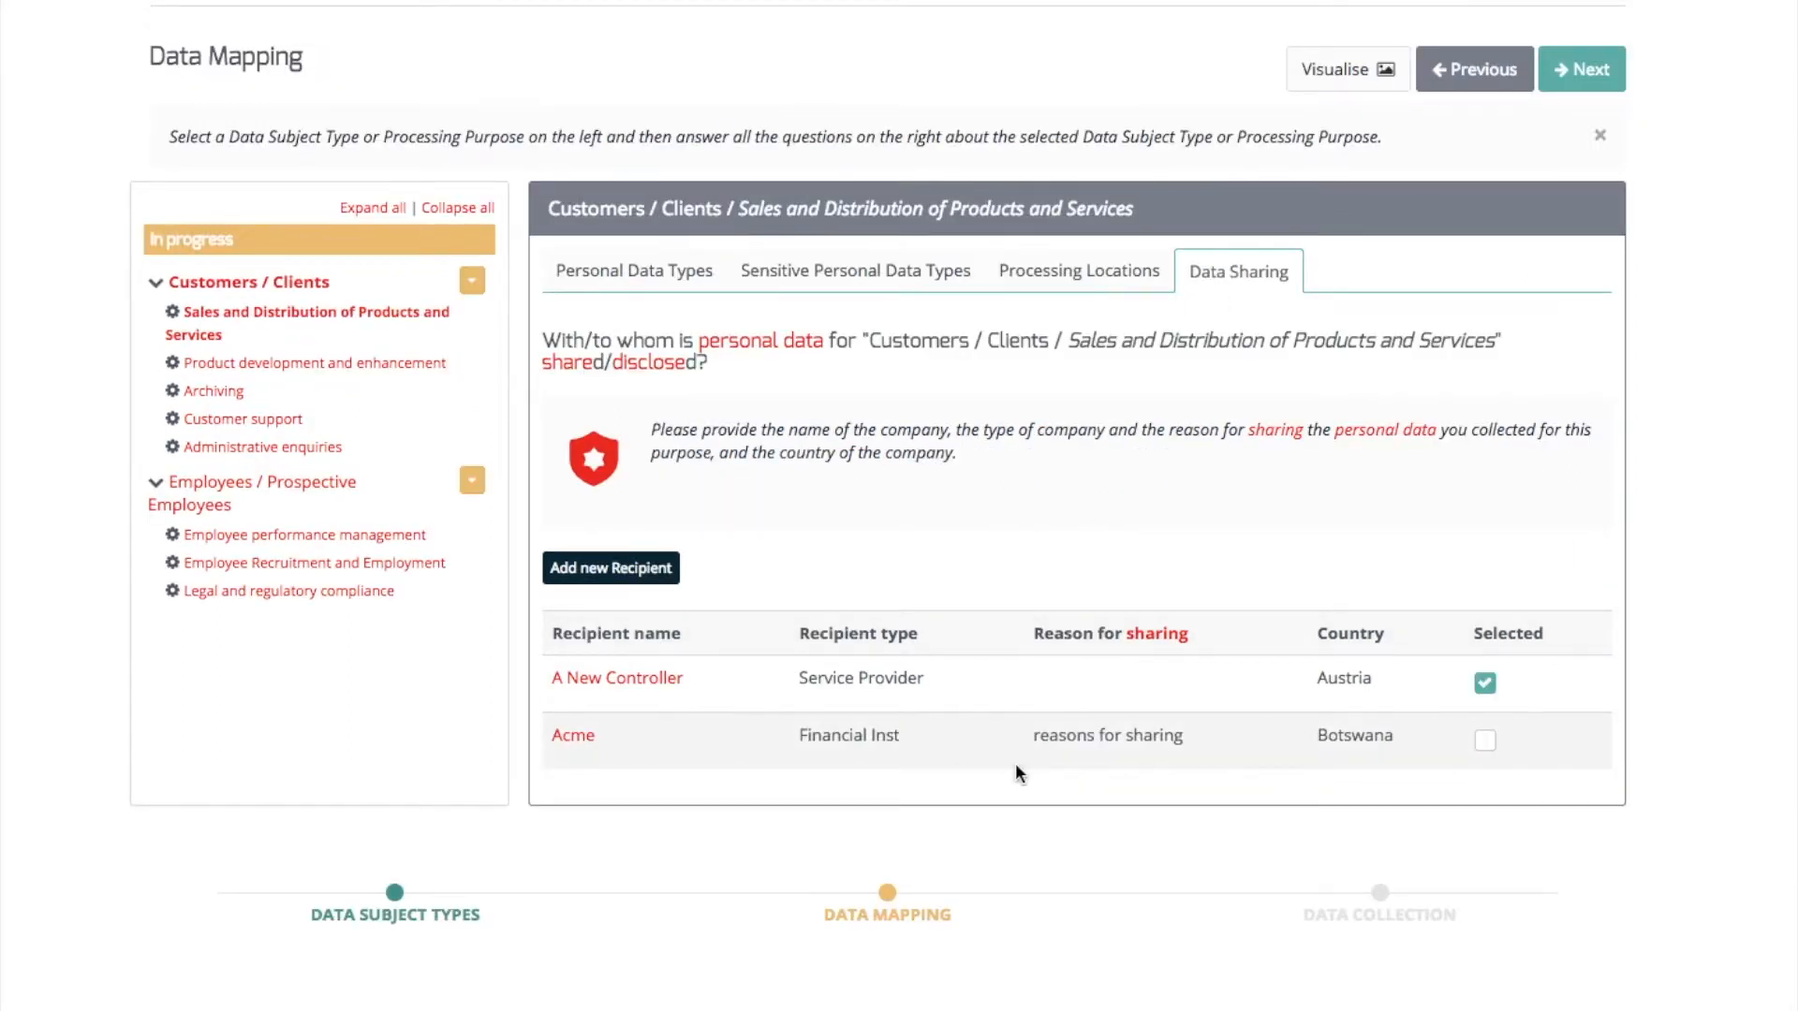
- View the form for adding an external processing location to Sales and Distribution of Products and Services, and close it without saving
click(1053, 269)
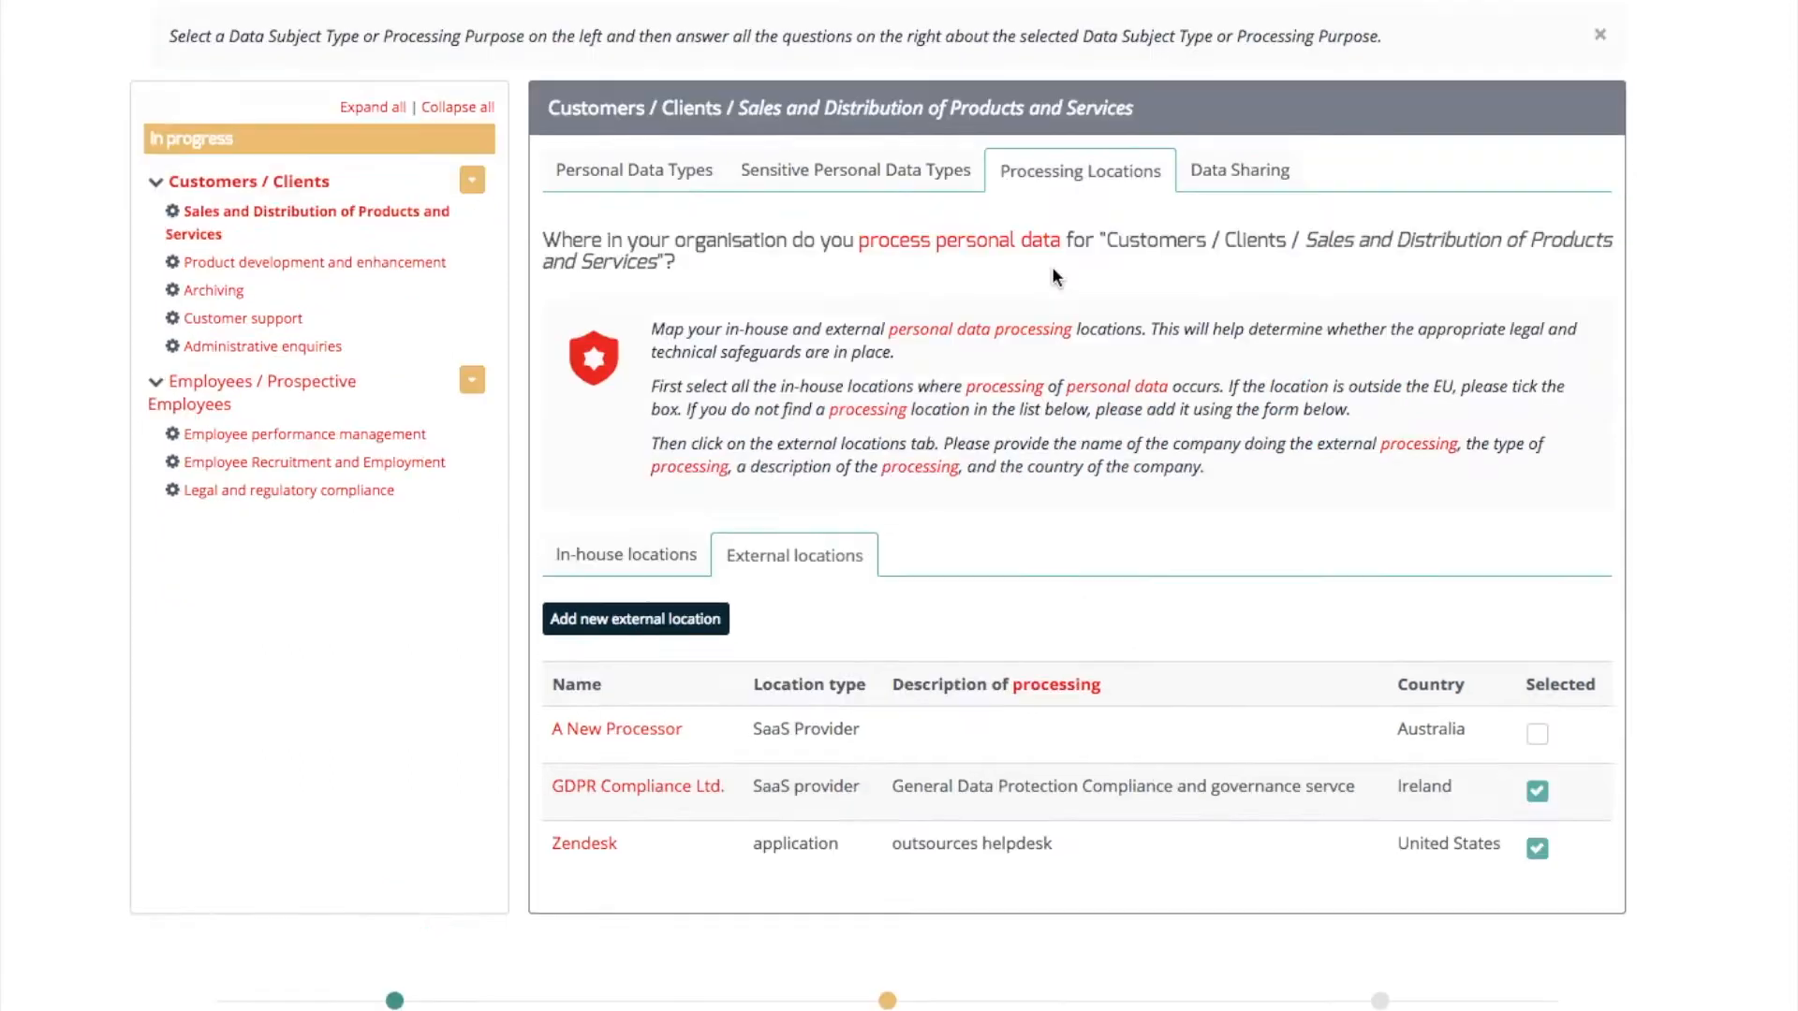
click(621, 629)
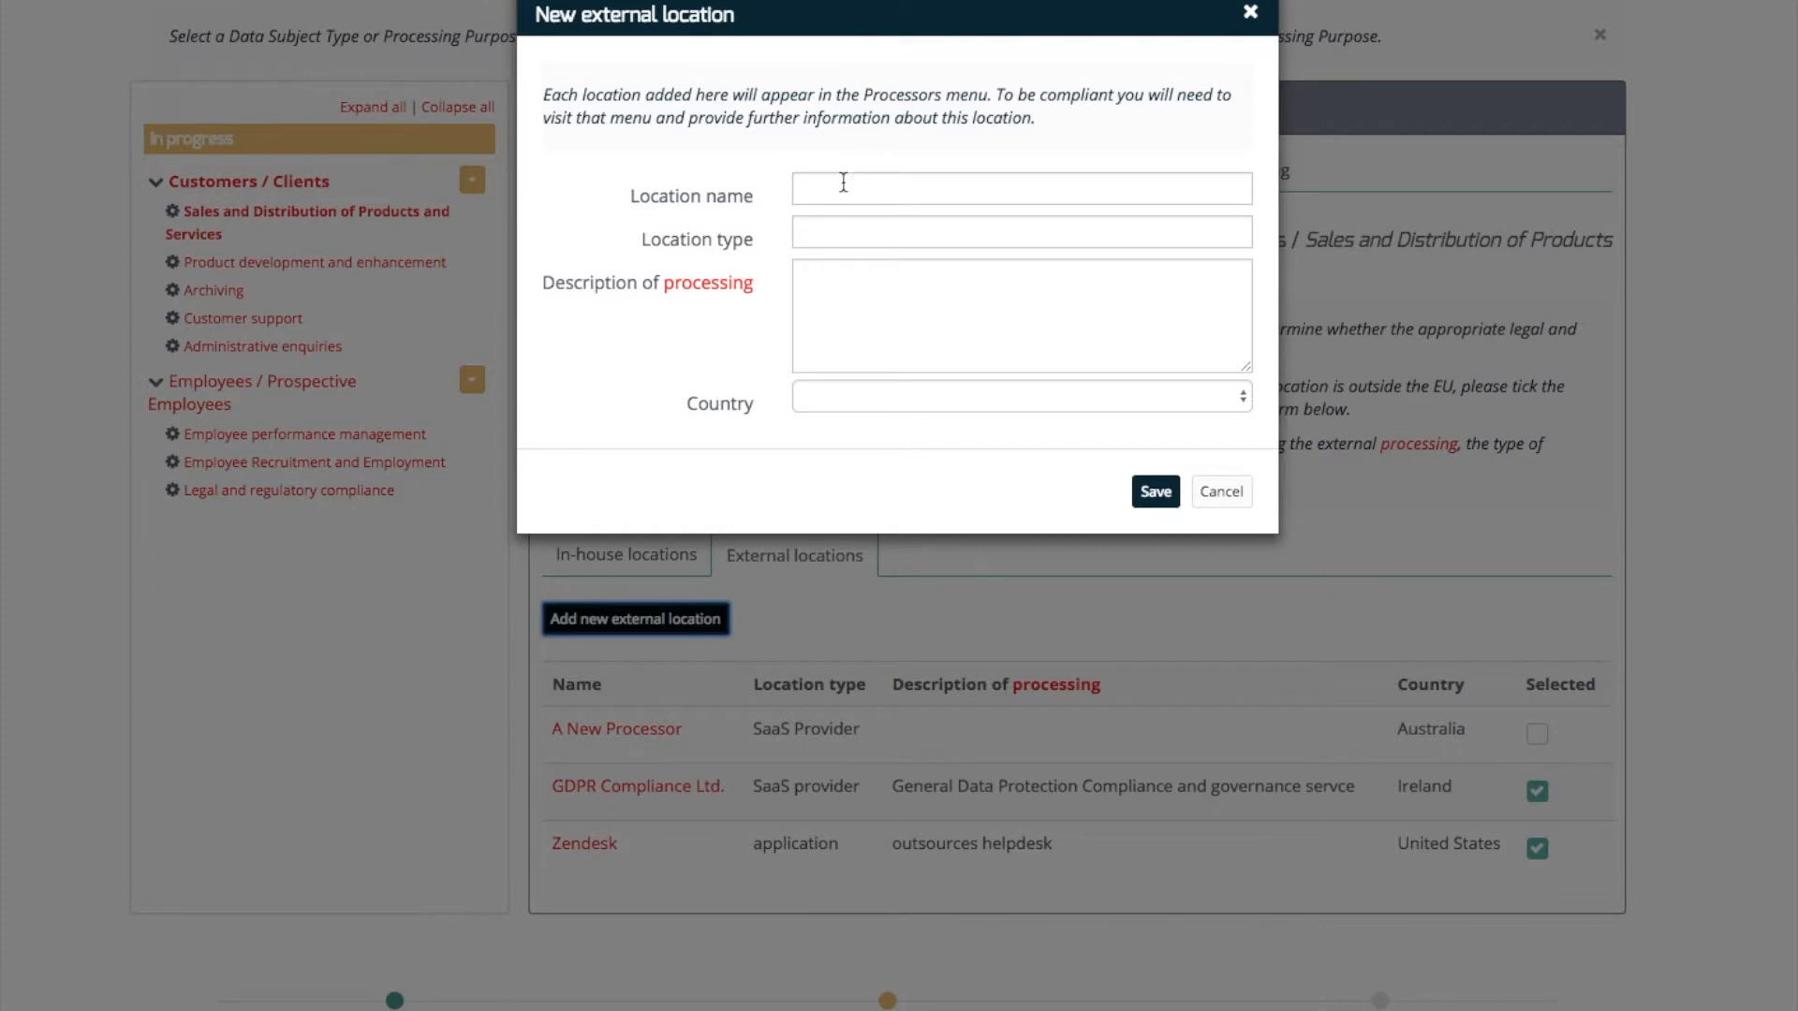
click(843, 185)
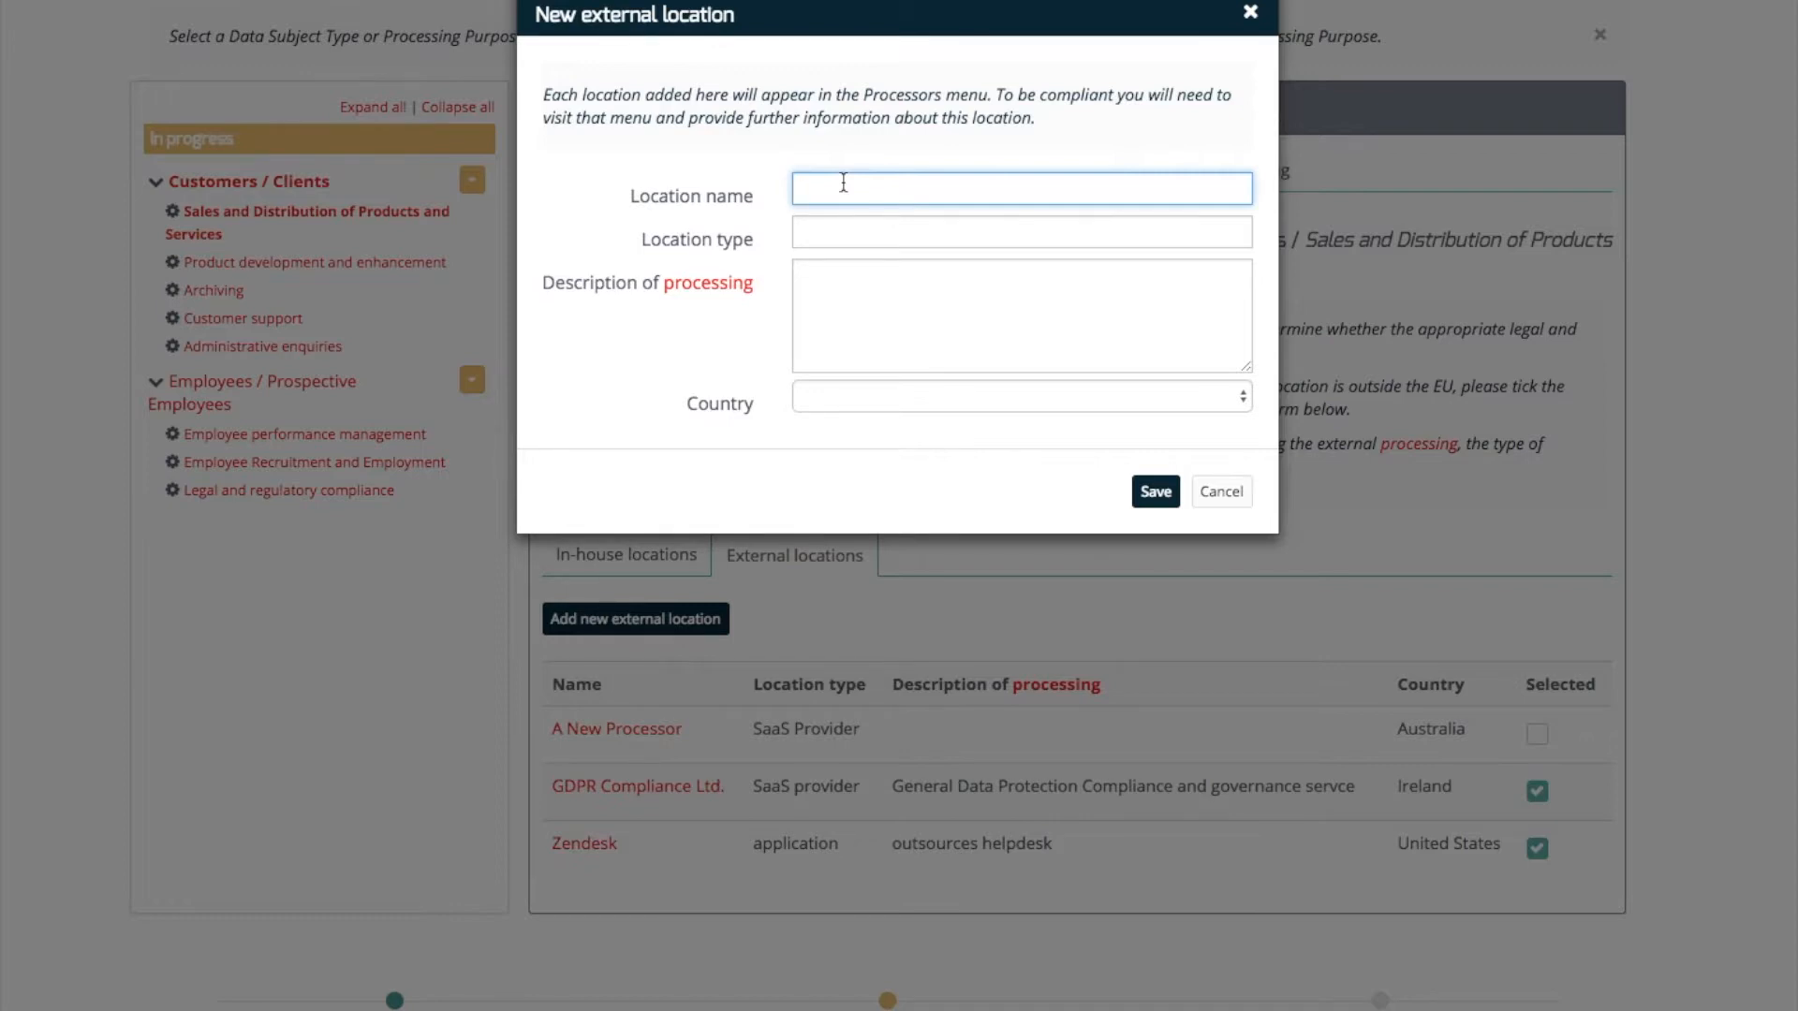
click(1223, 494)
- Visualise the data map, expand all its branches, and examine the details of the data types and processing locations
scroll(1390, 271, up, 2)
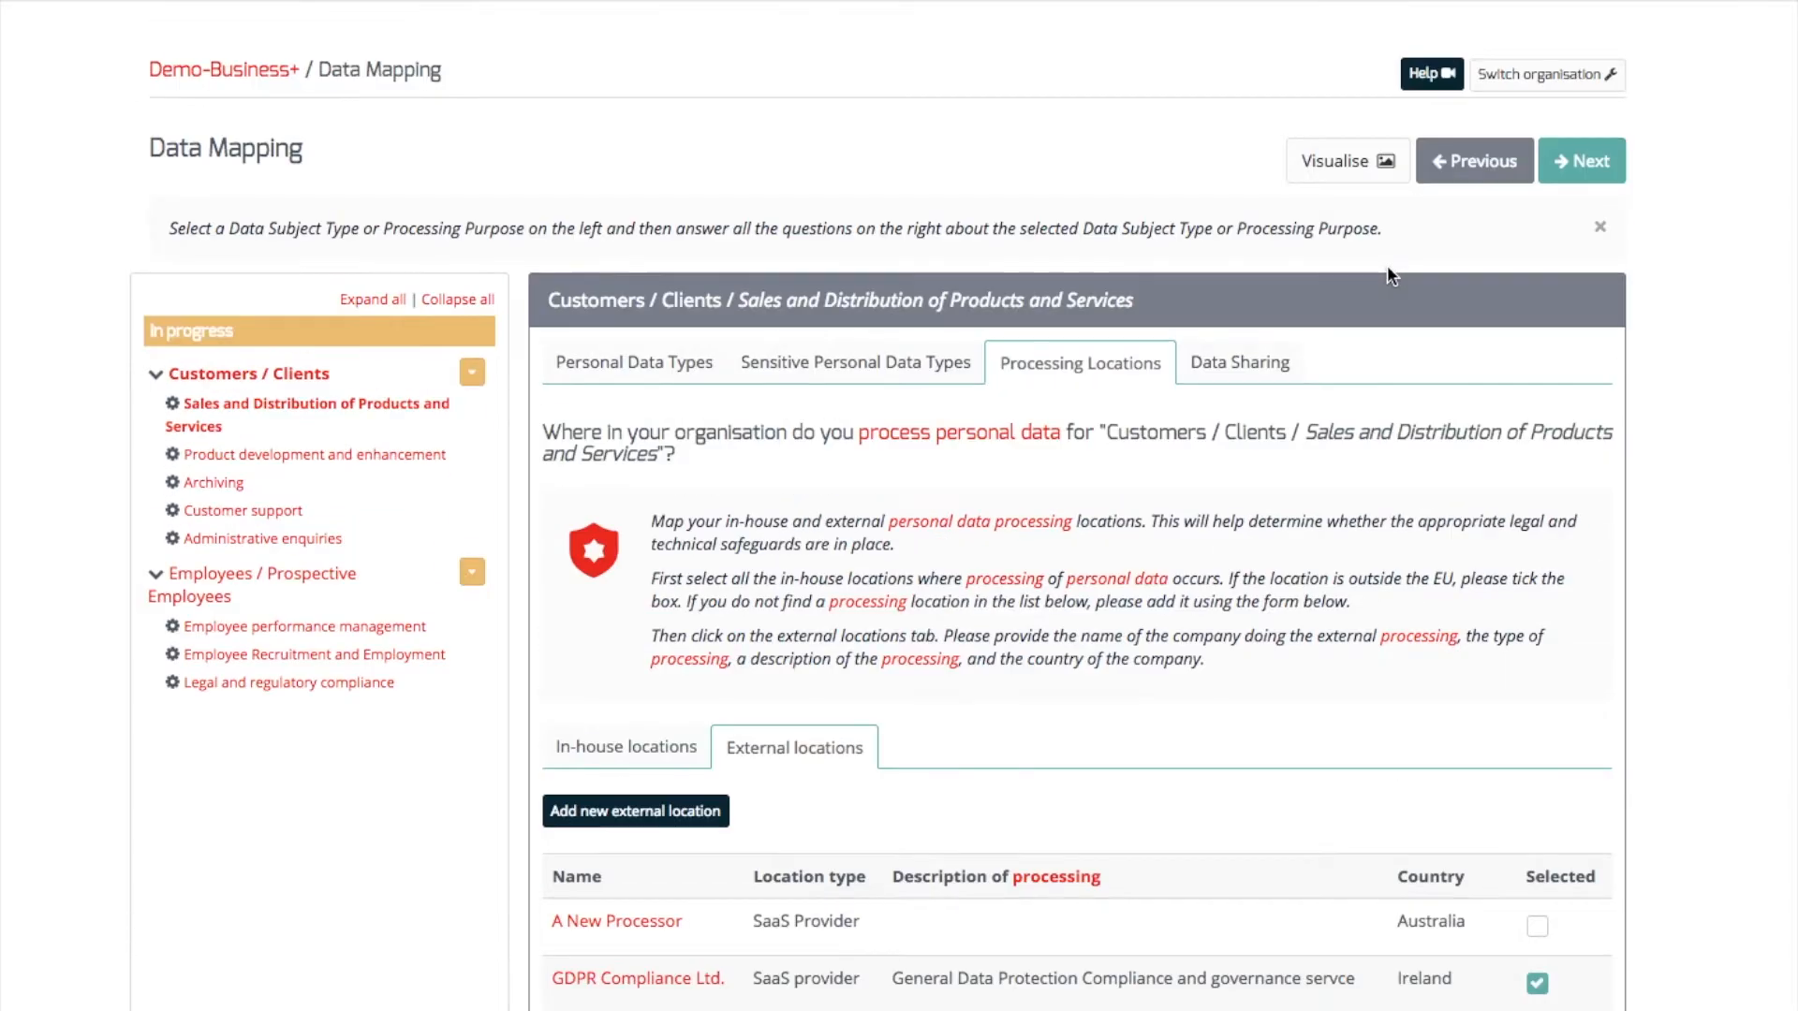
scroll(1337, 161, down, 1)
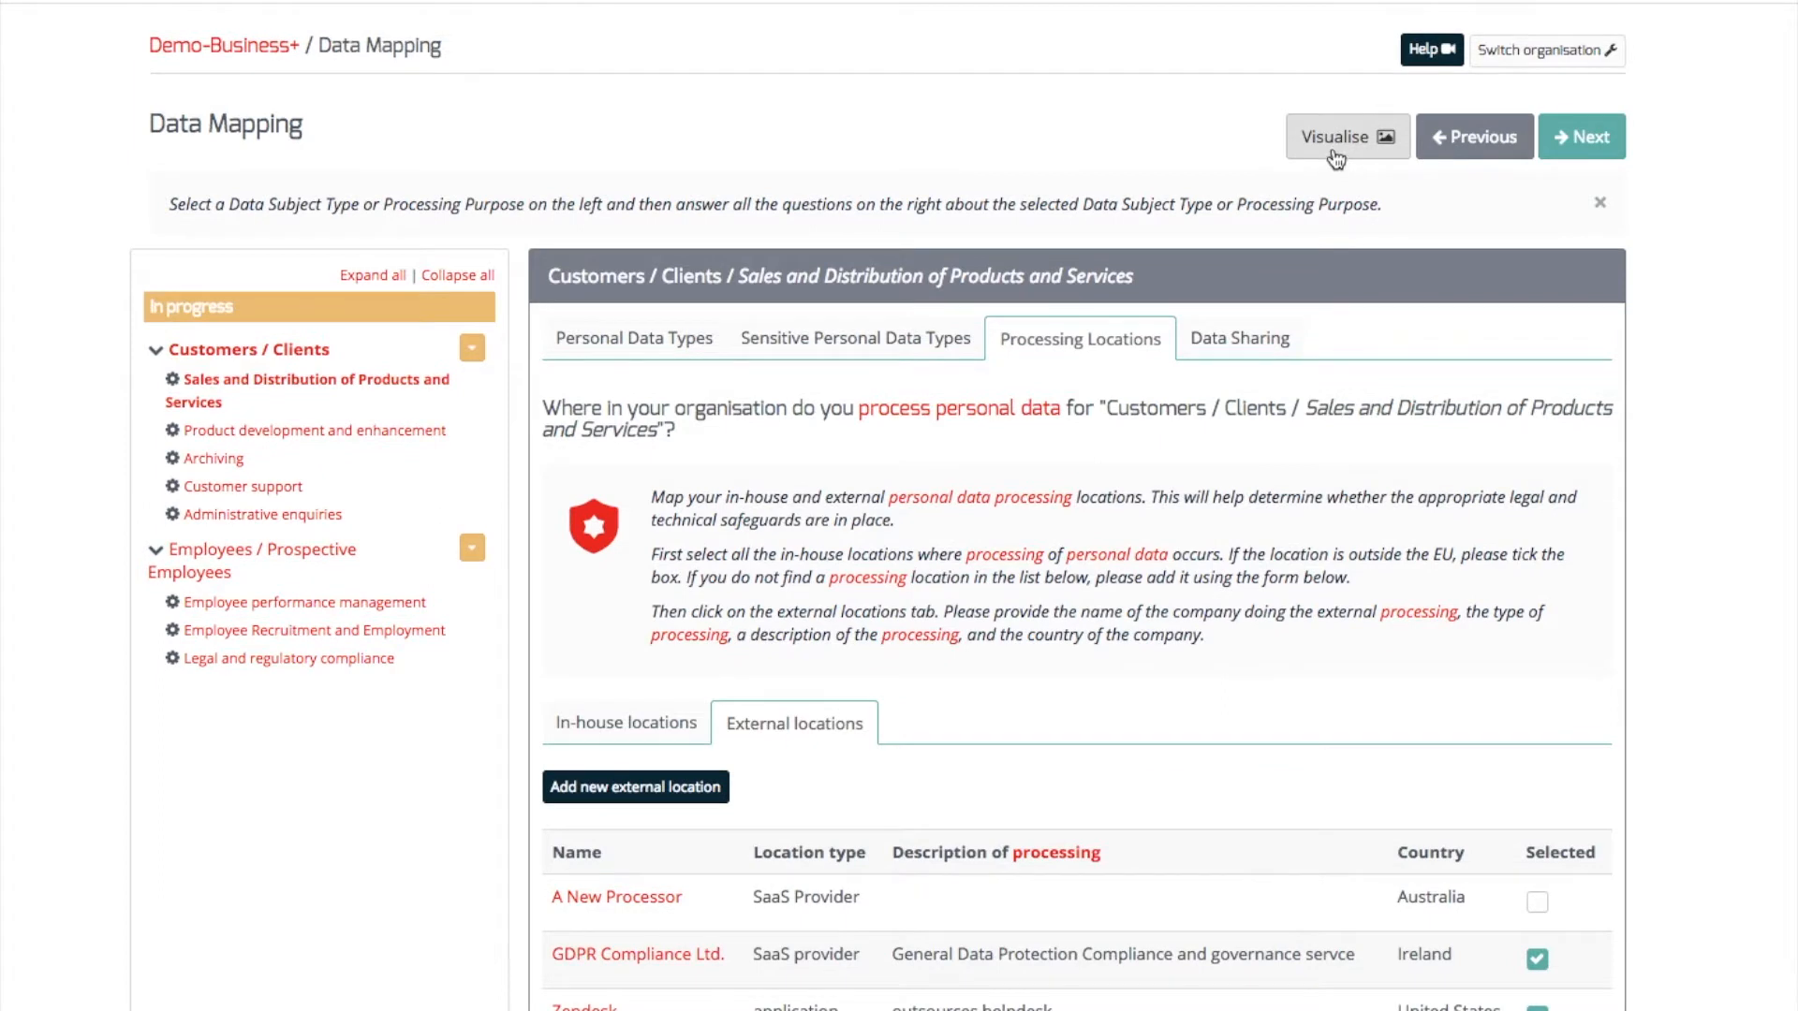
click(1336, 149)
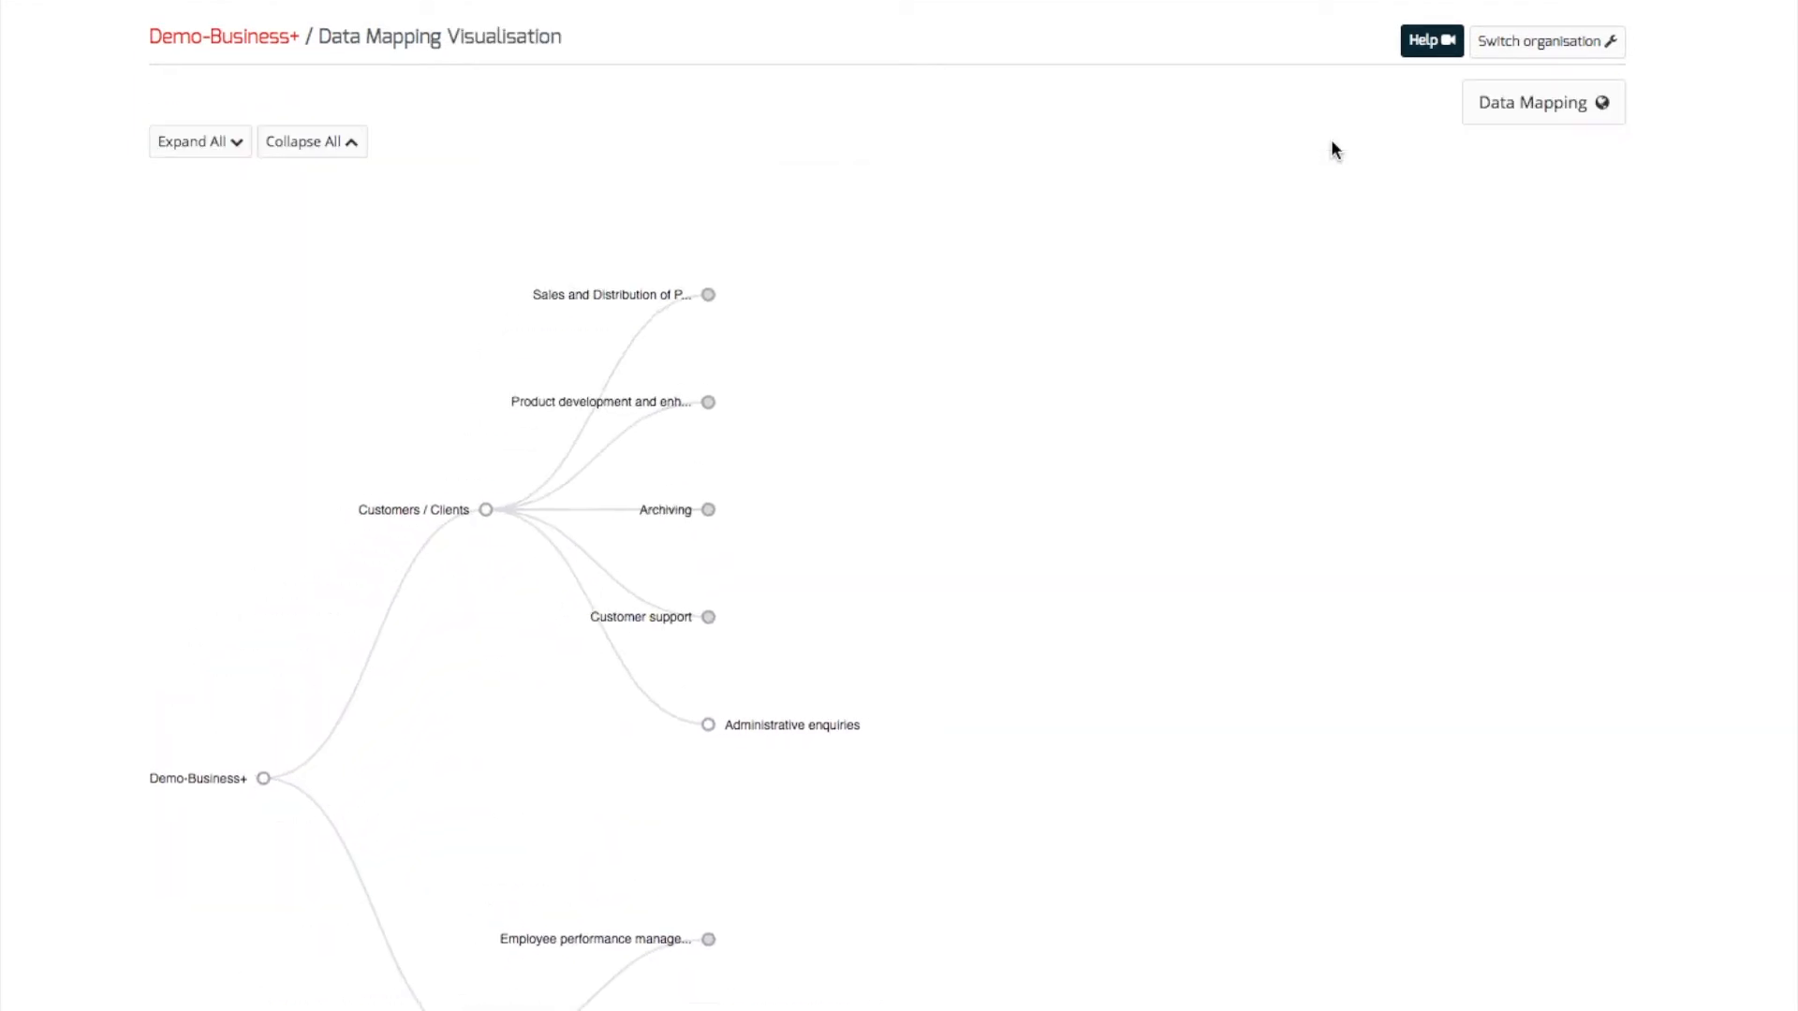
click(173, 147)
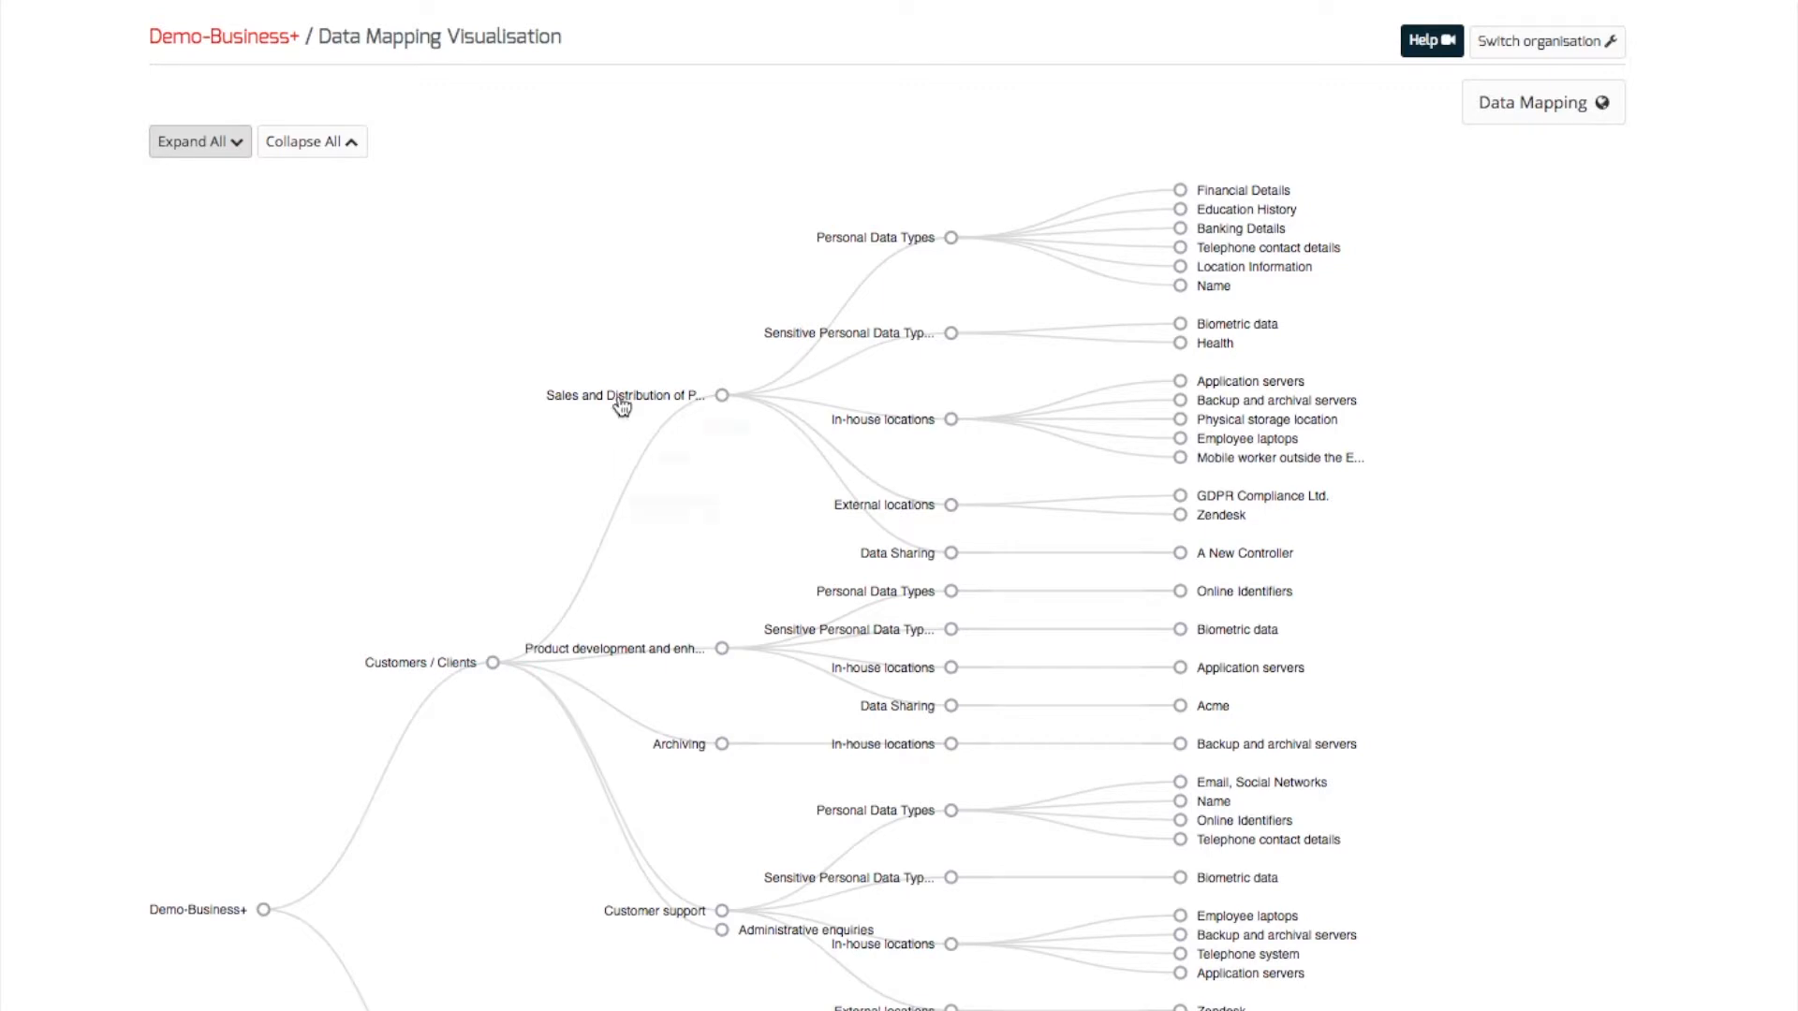
mouse_move(623, 403)
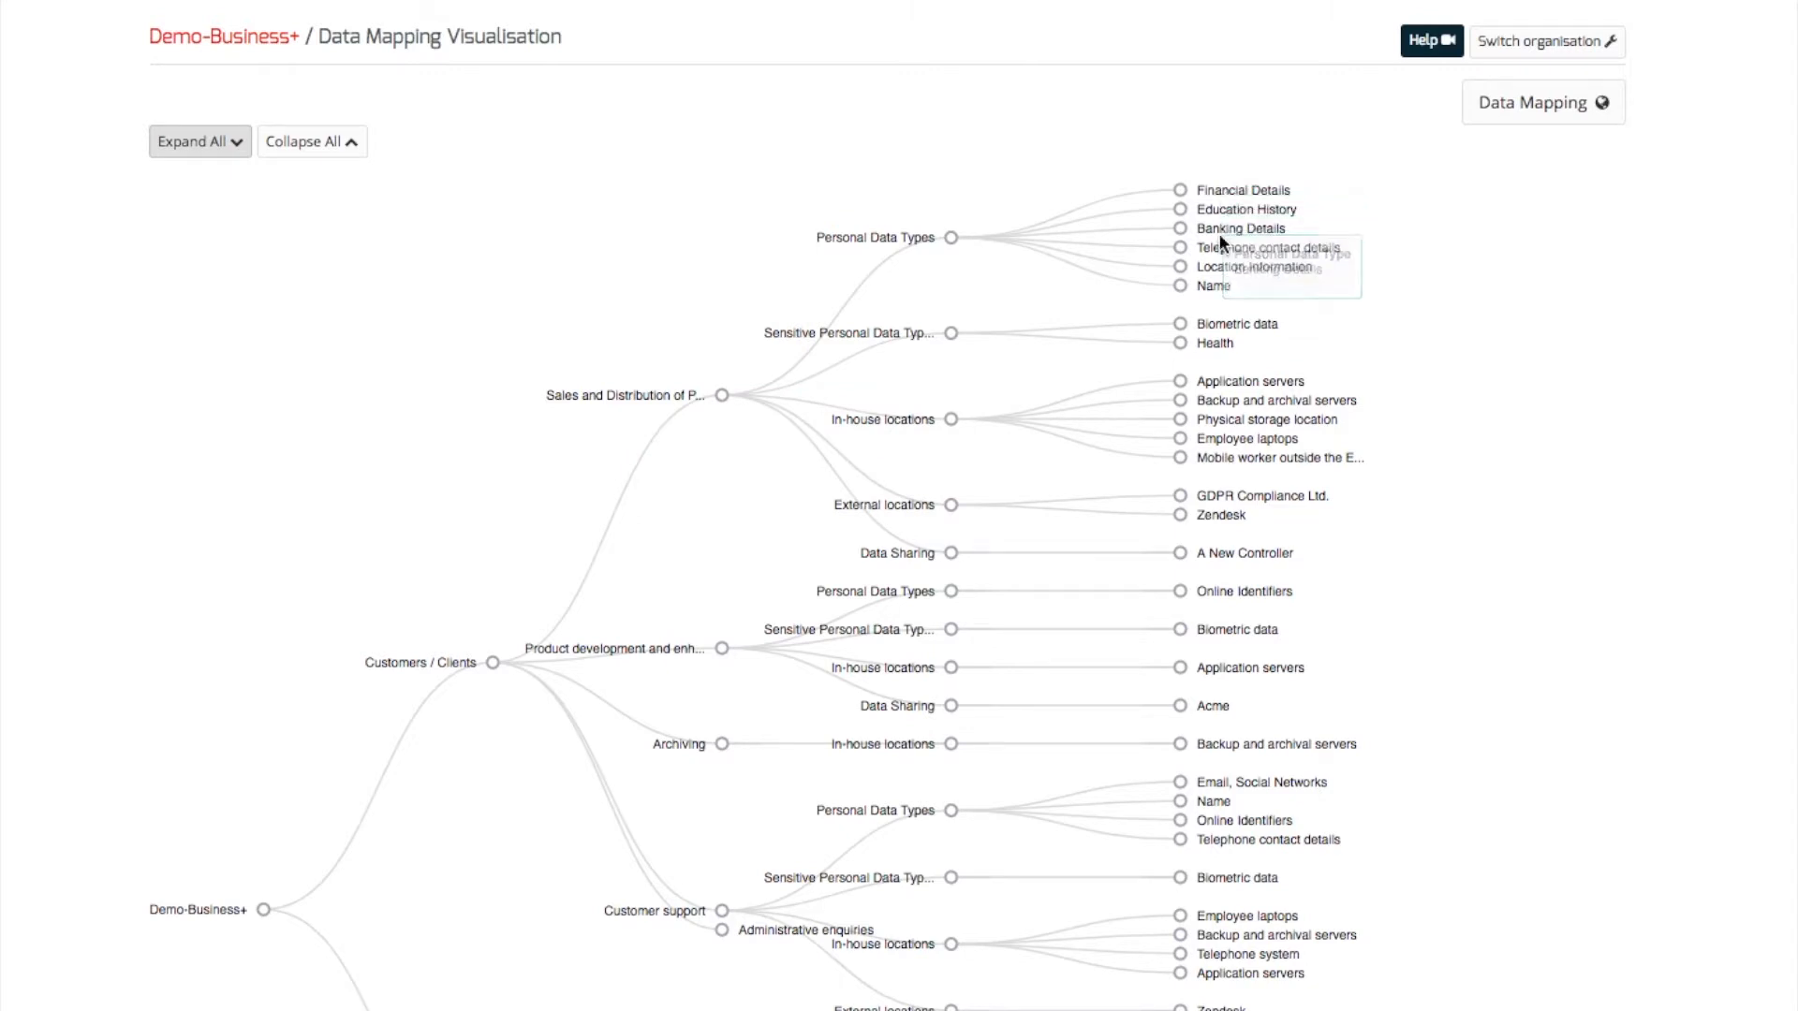
mouse_move(1223, 330)
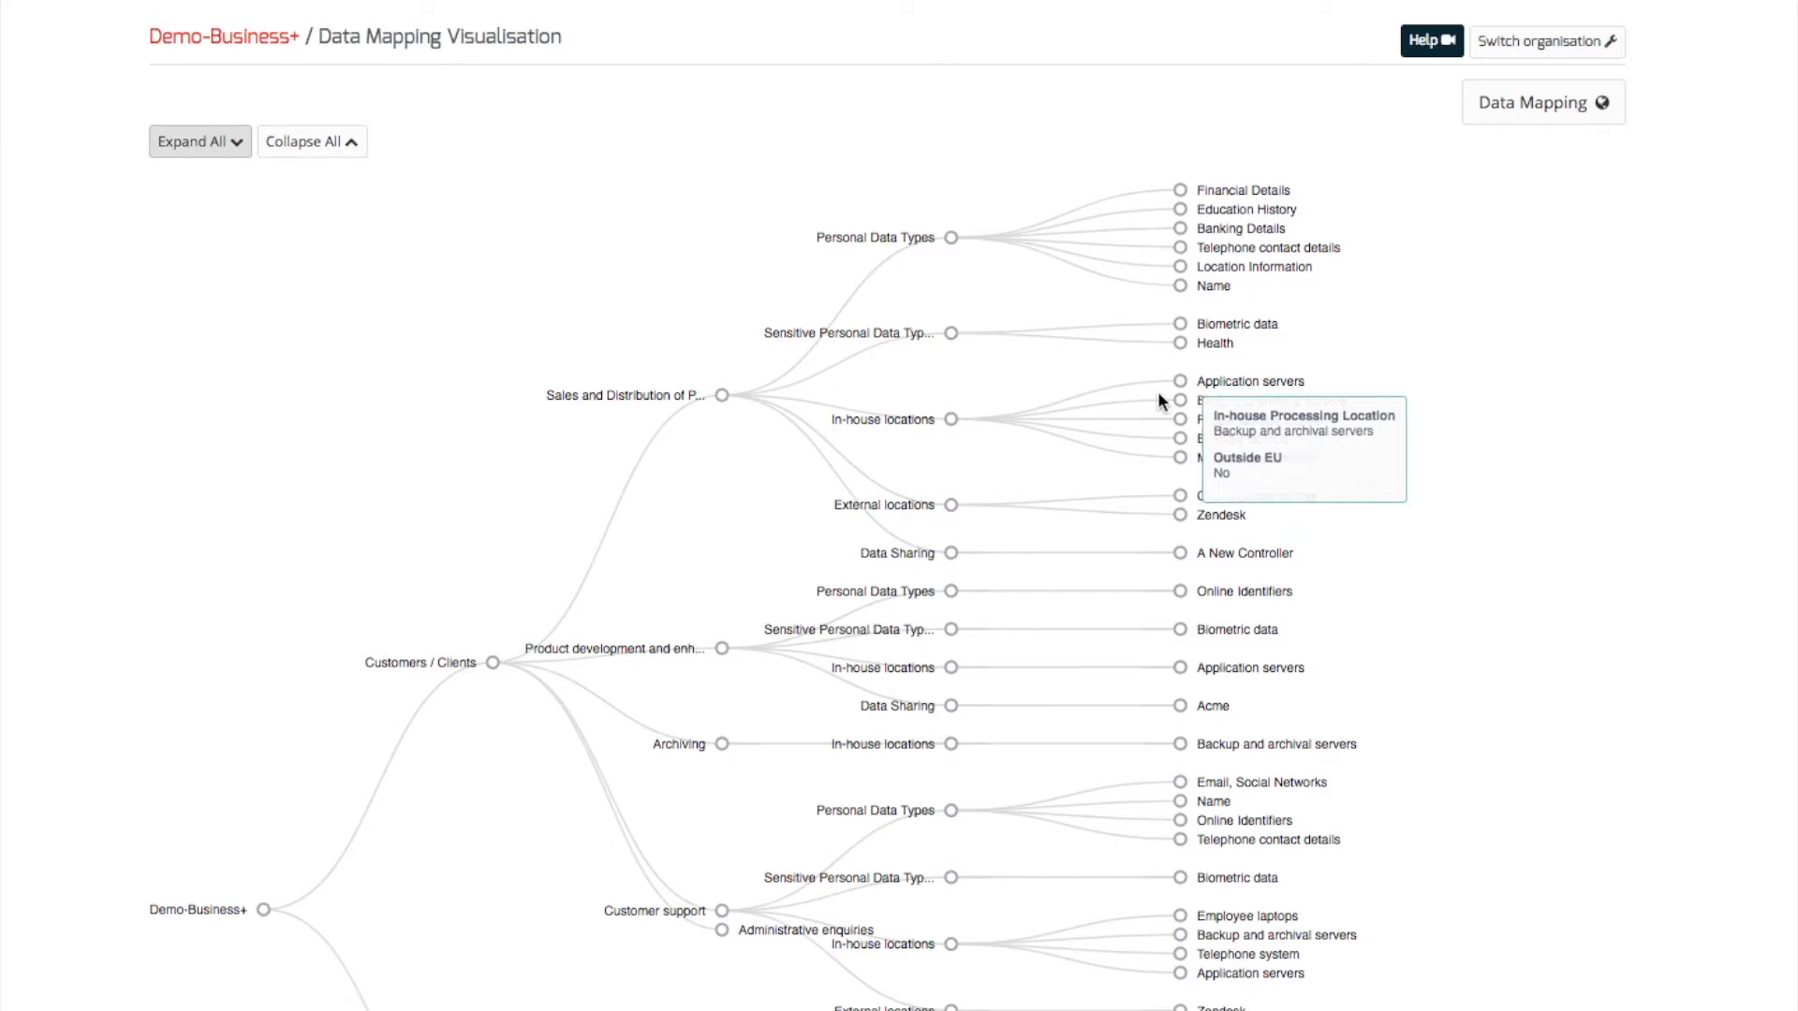
mouse_move(1255, 503)
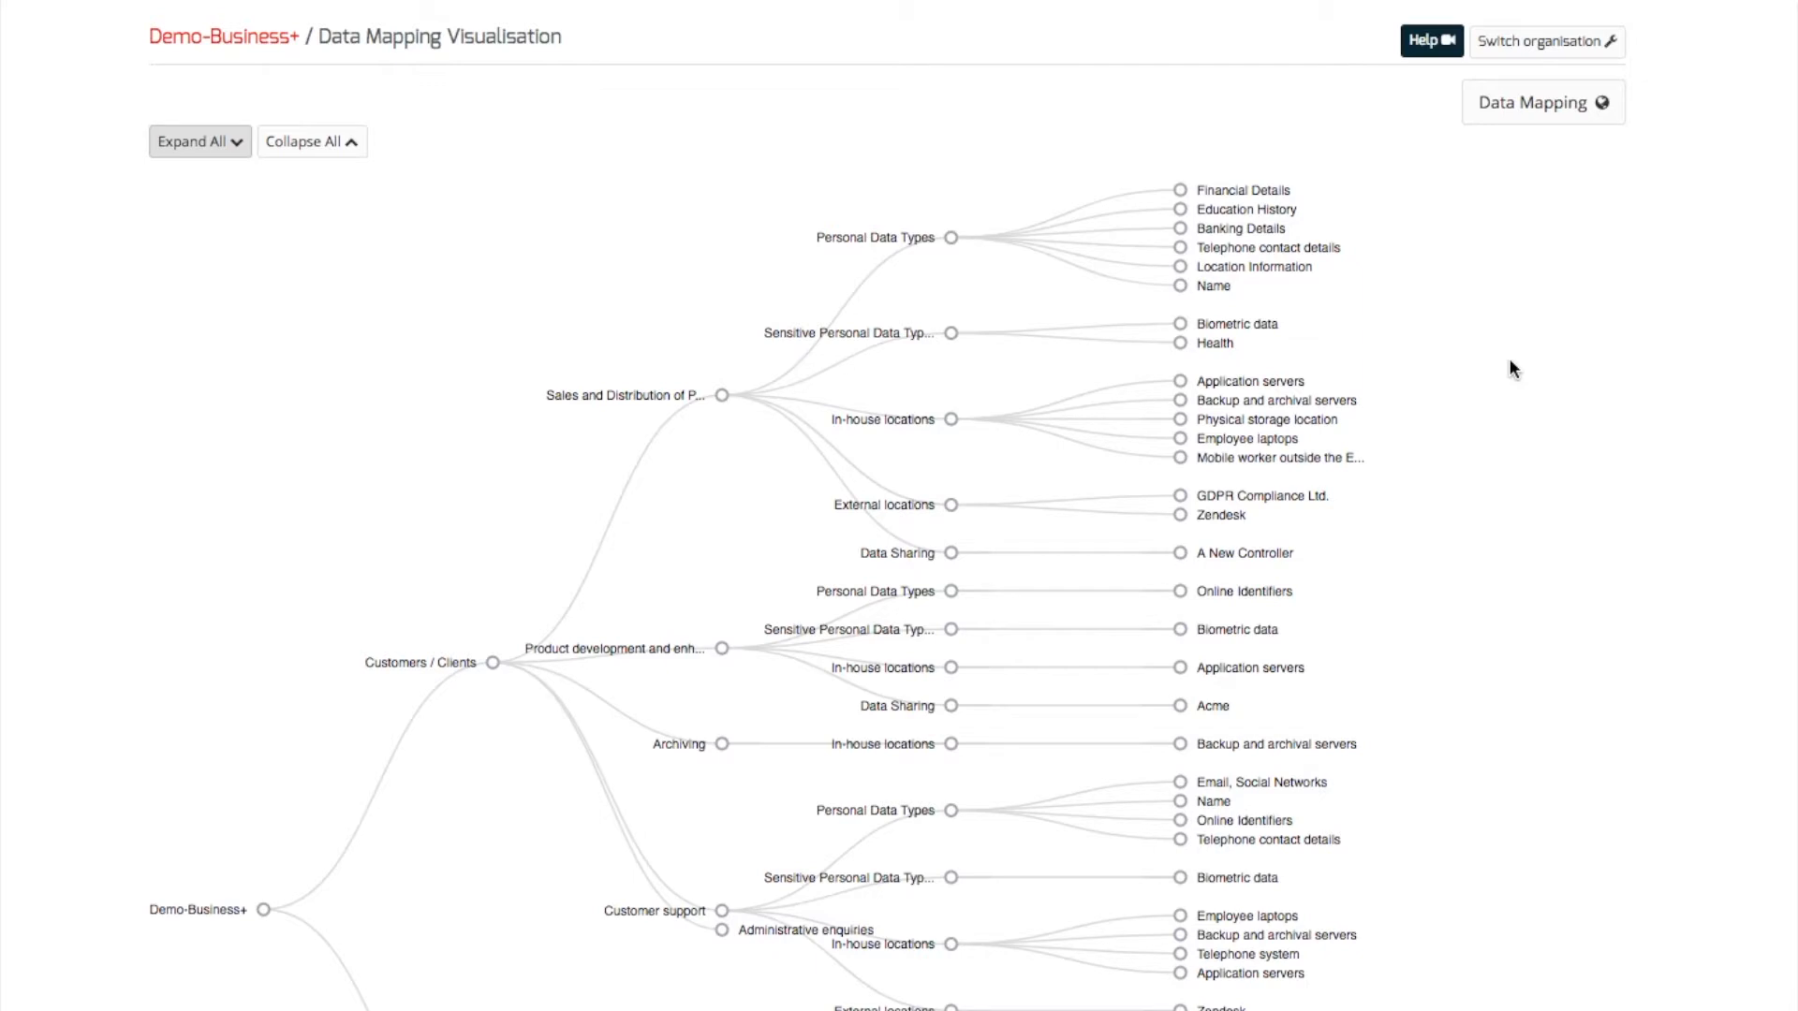
- Return to Data Mapping and proceed to Data Collection without completing the mapping
click(1529, 105)
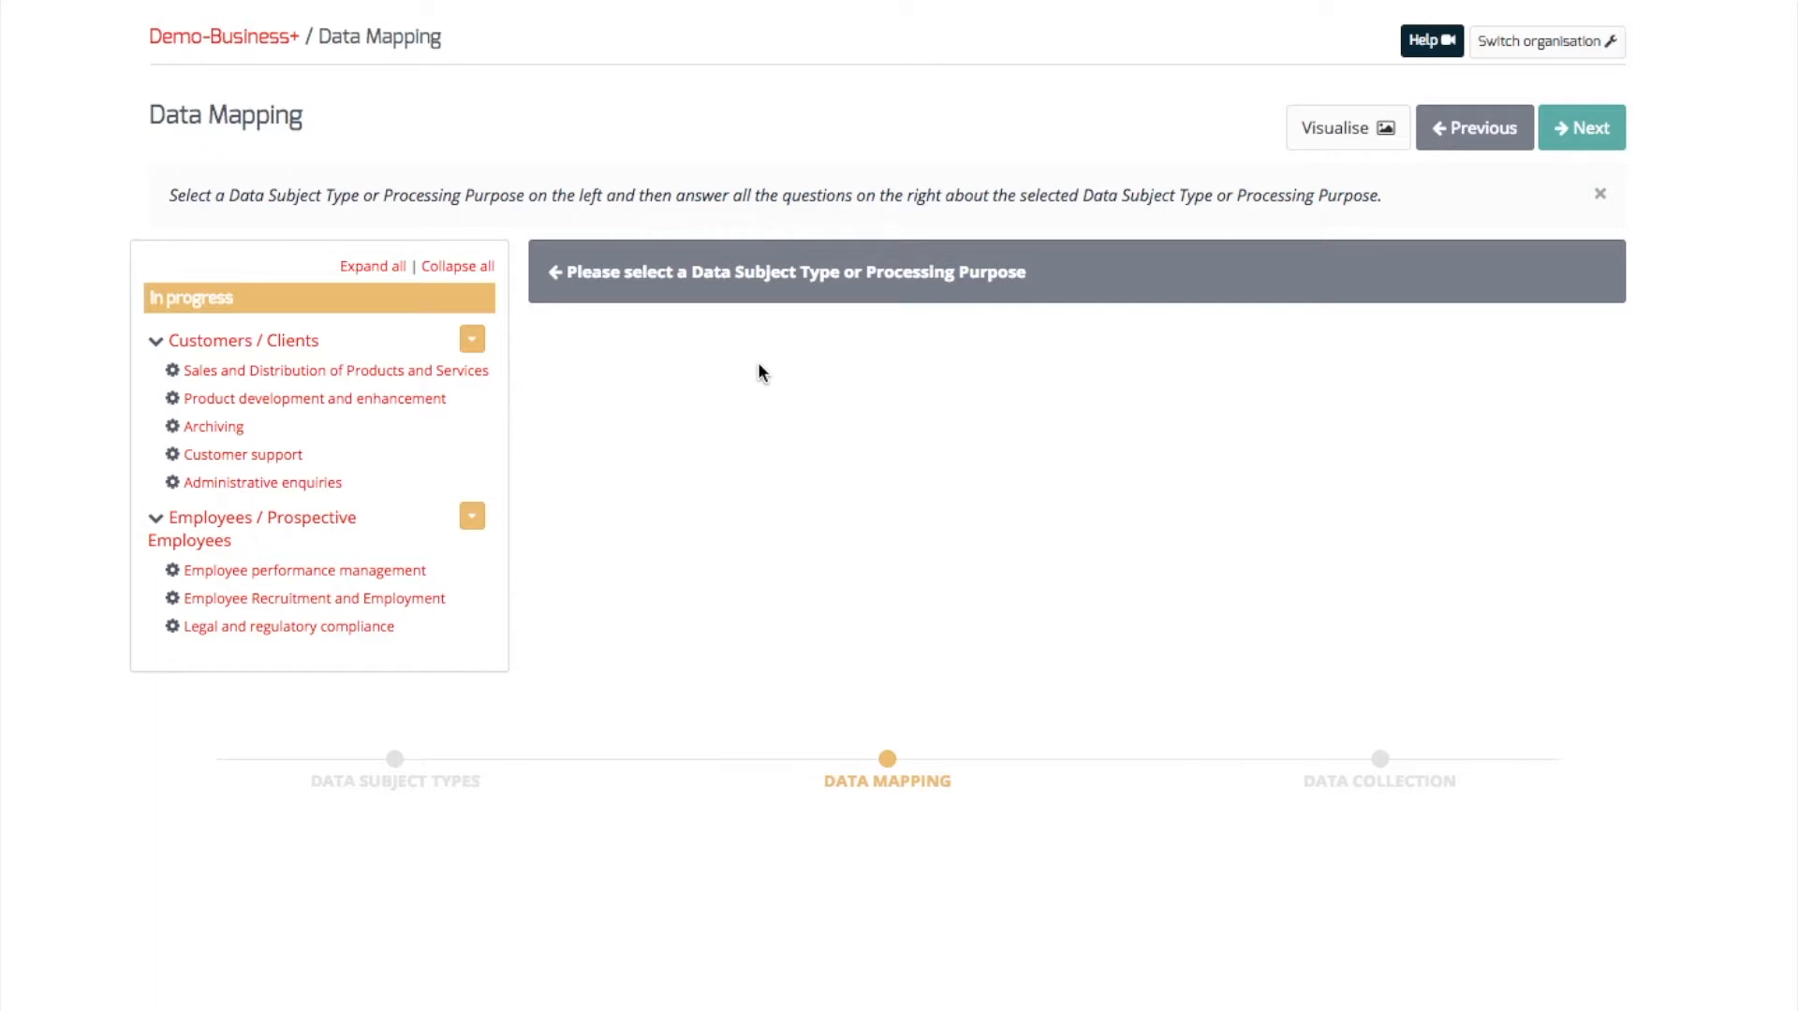
click(1577, 131)
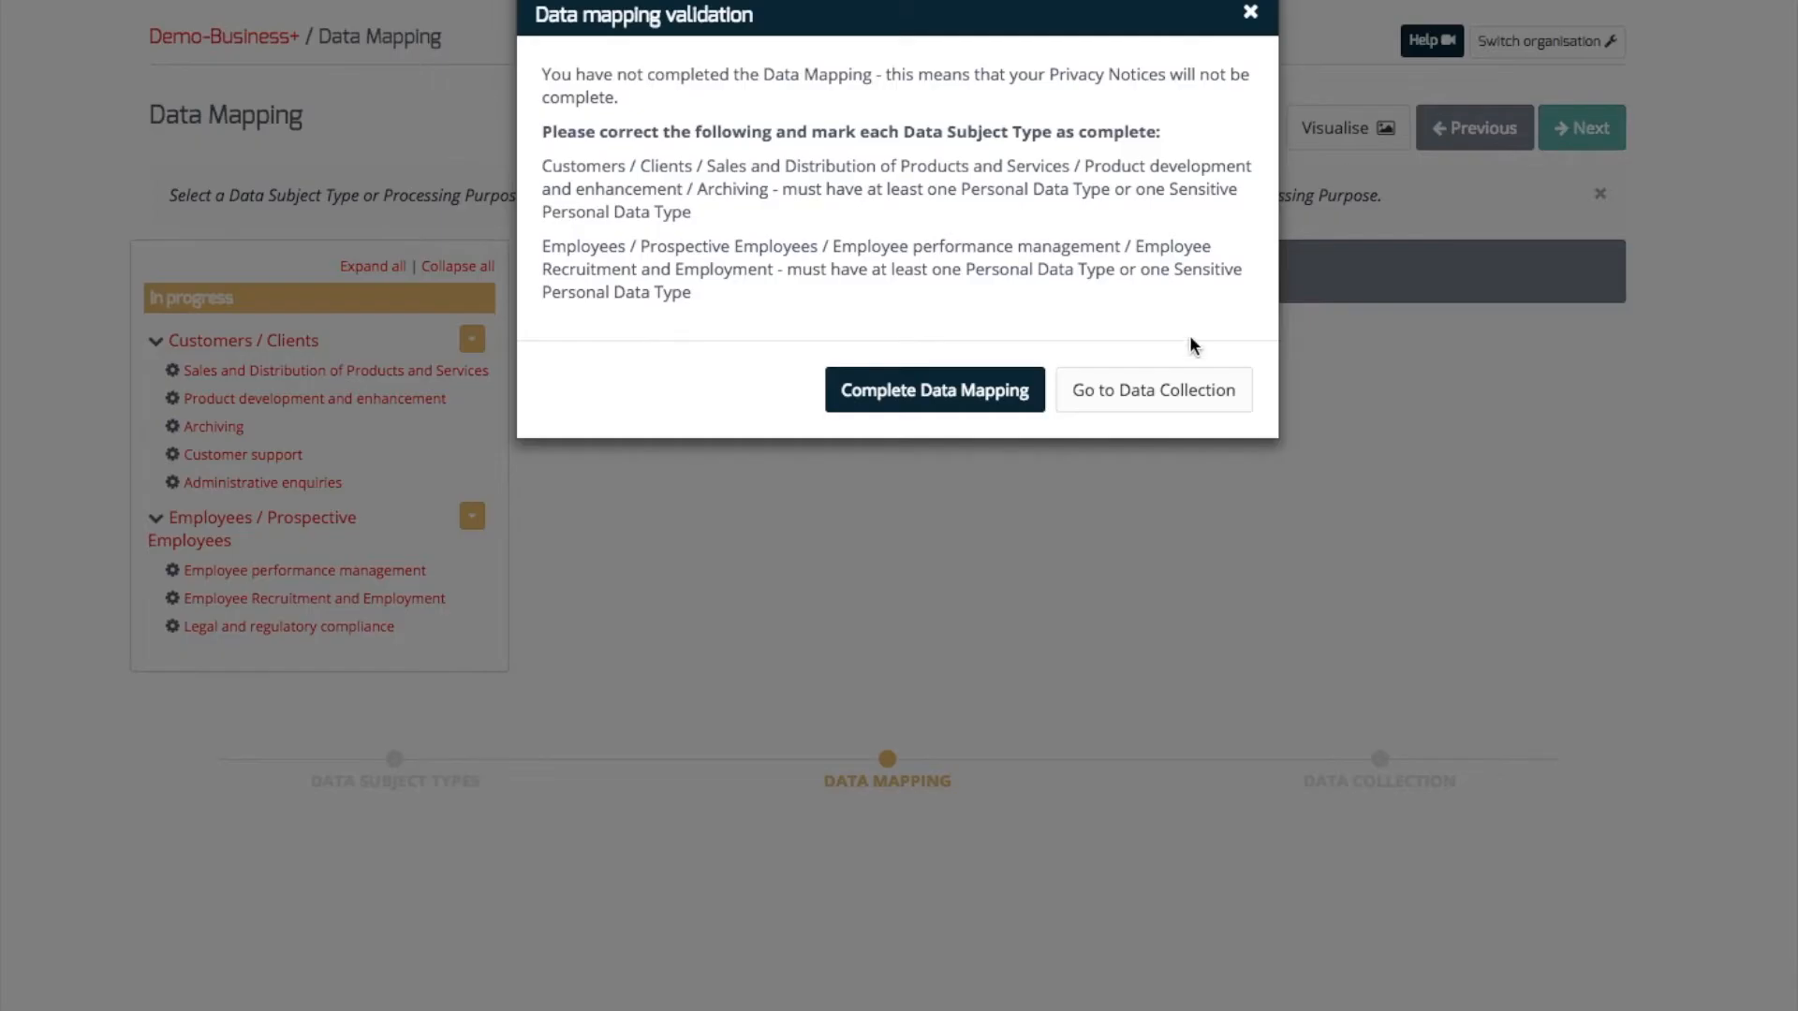
click(1128, 403)
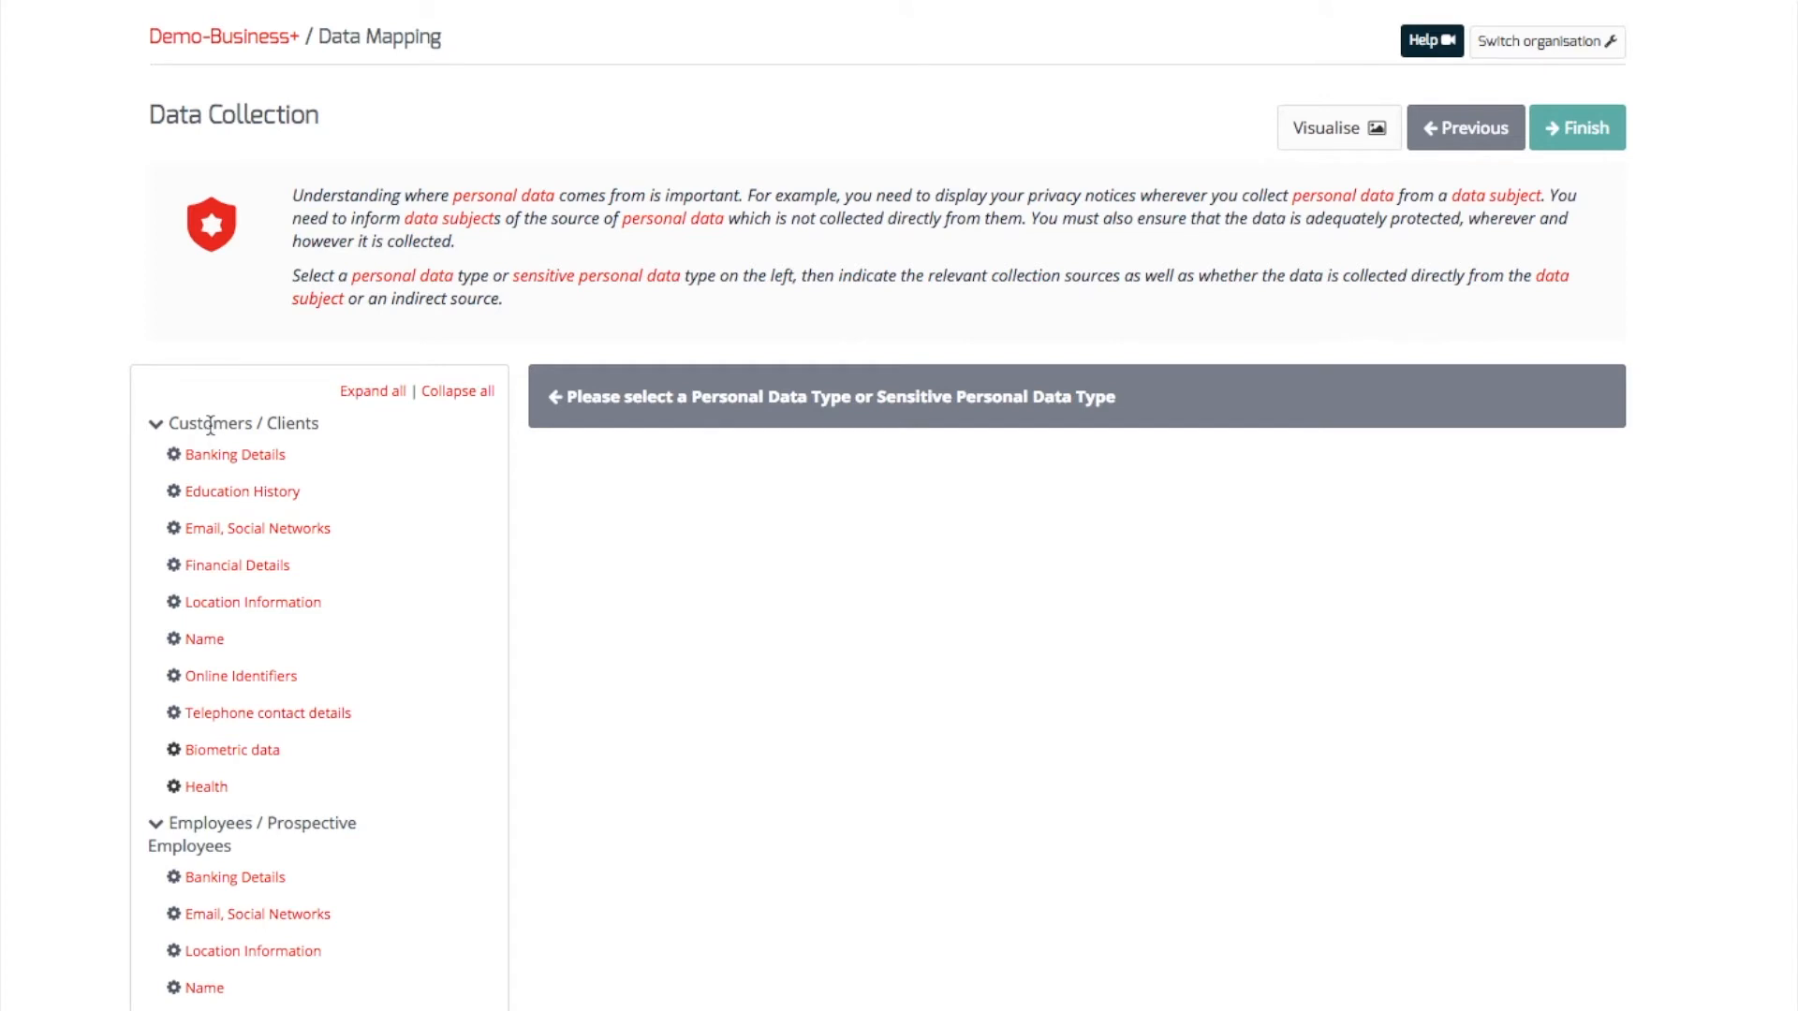
- For Customers / Clients' Education History, mark Financial Institution as a source collected directly
click(244, 494)
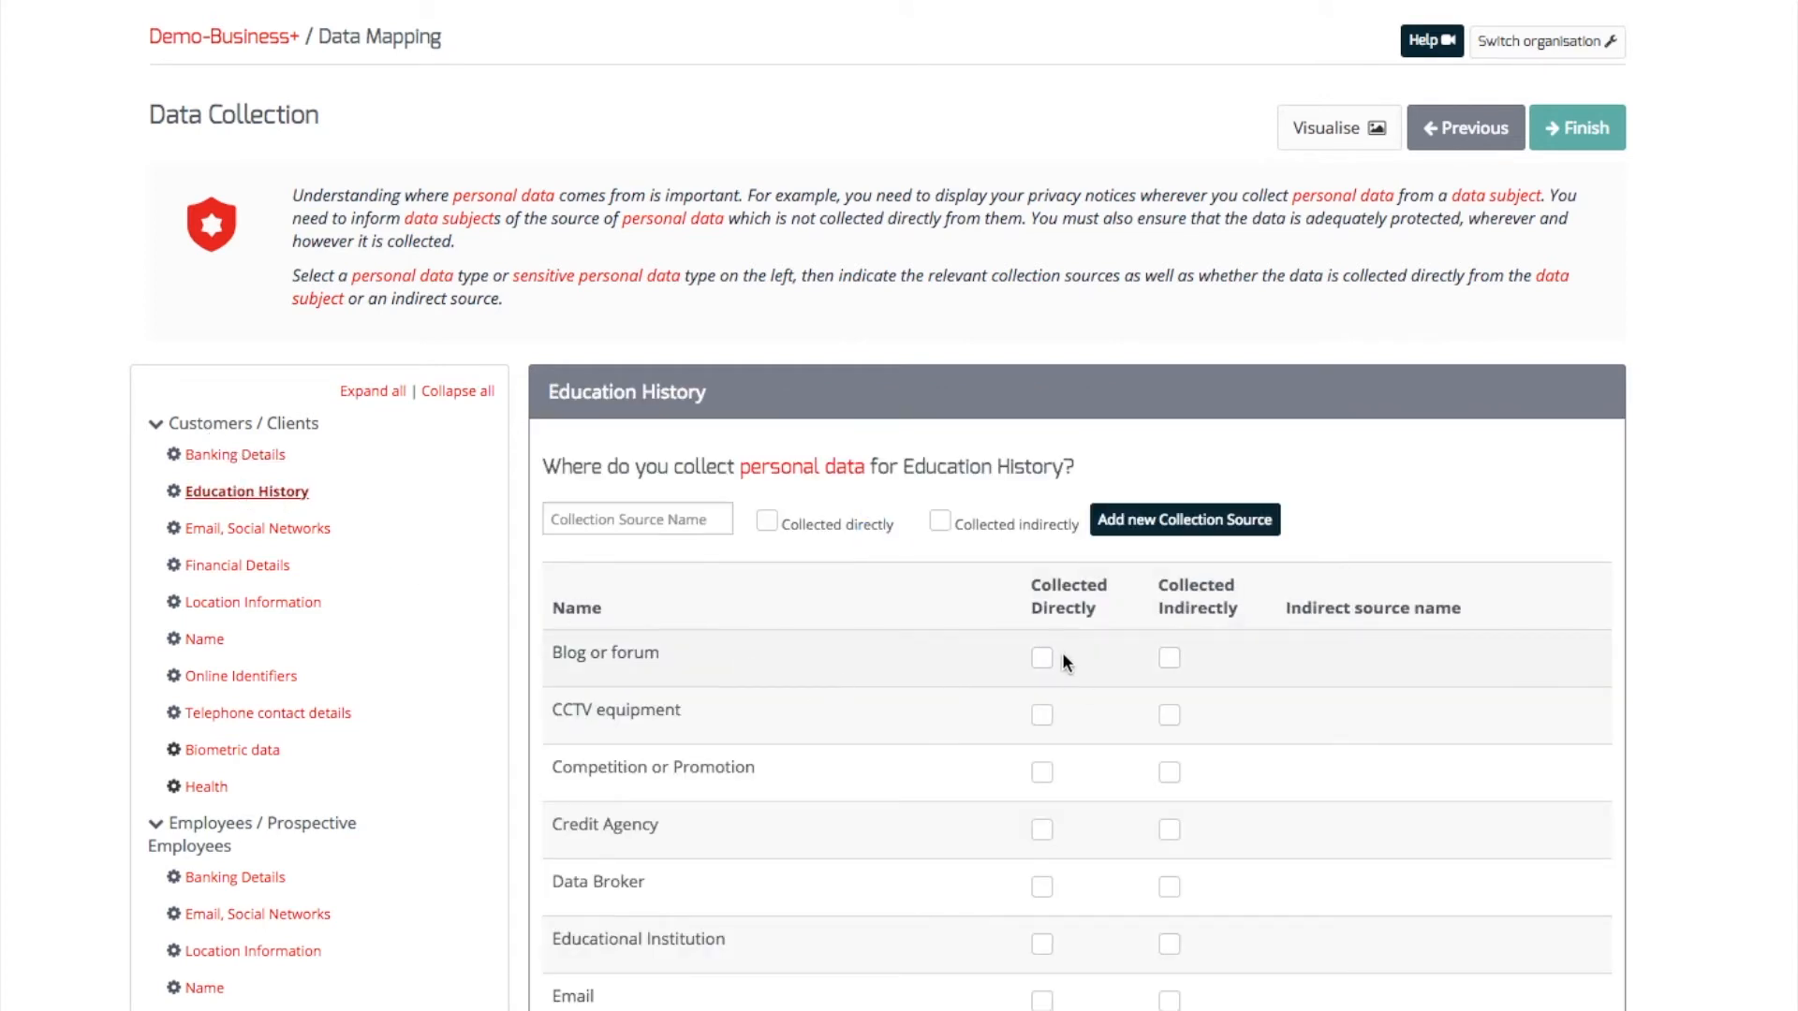
scroll(1031, 913, down, 1)
scroll(1030, 907, down, 3)
click(1041, 800)
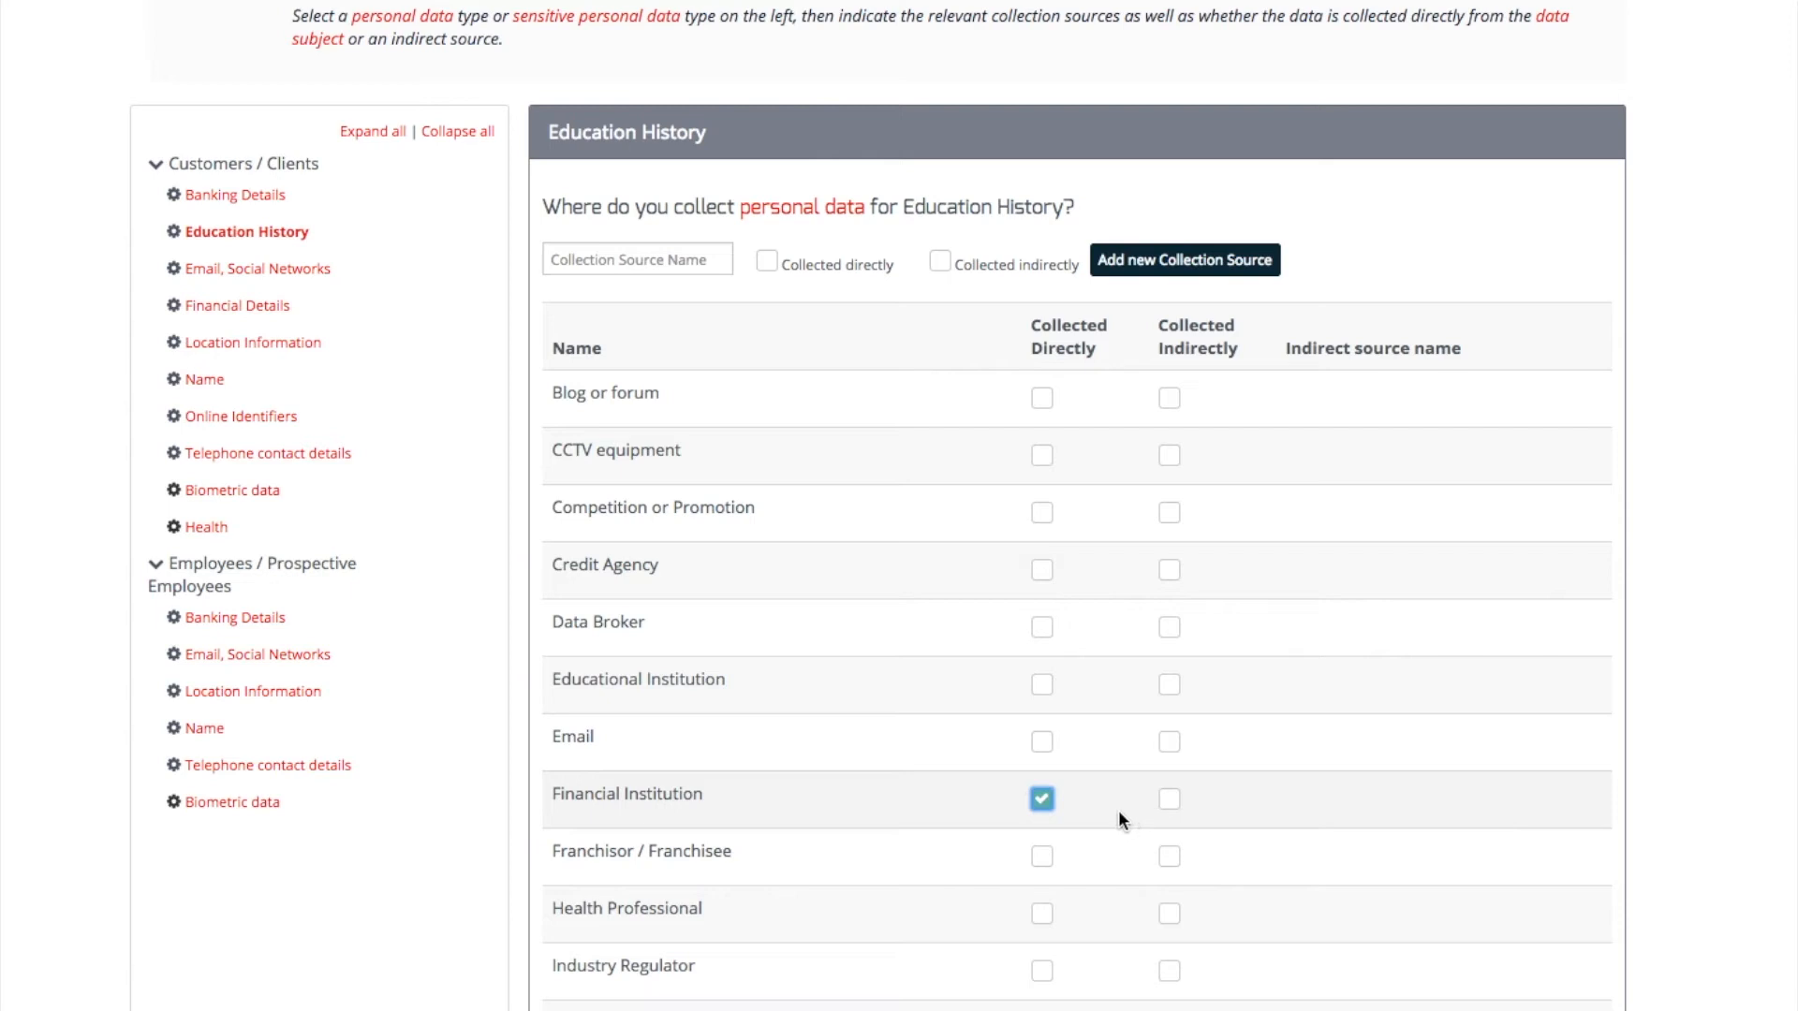
- View the collection sources for Customers / Clients' Banking Details
click(238, 195)
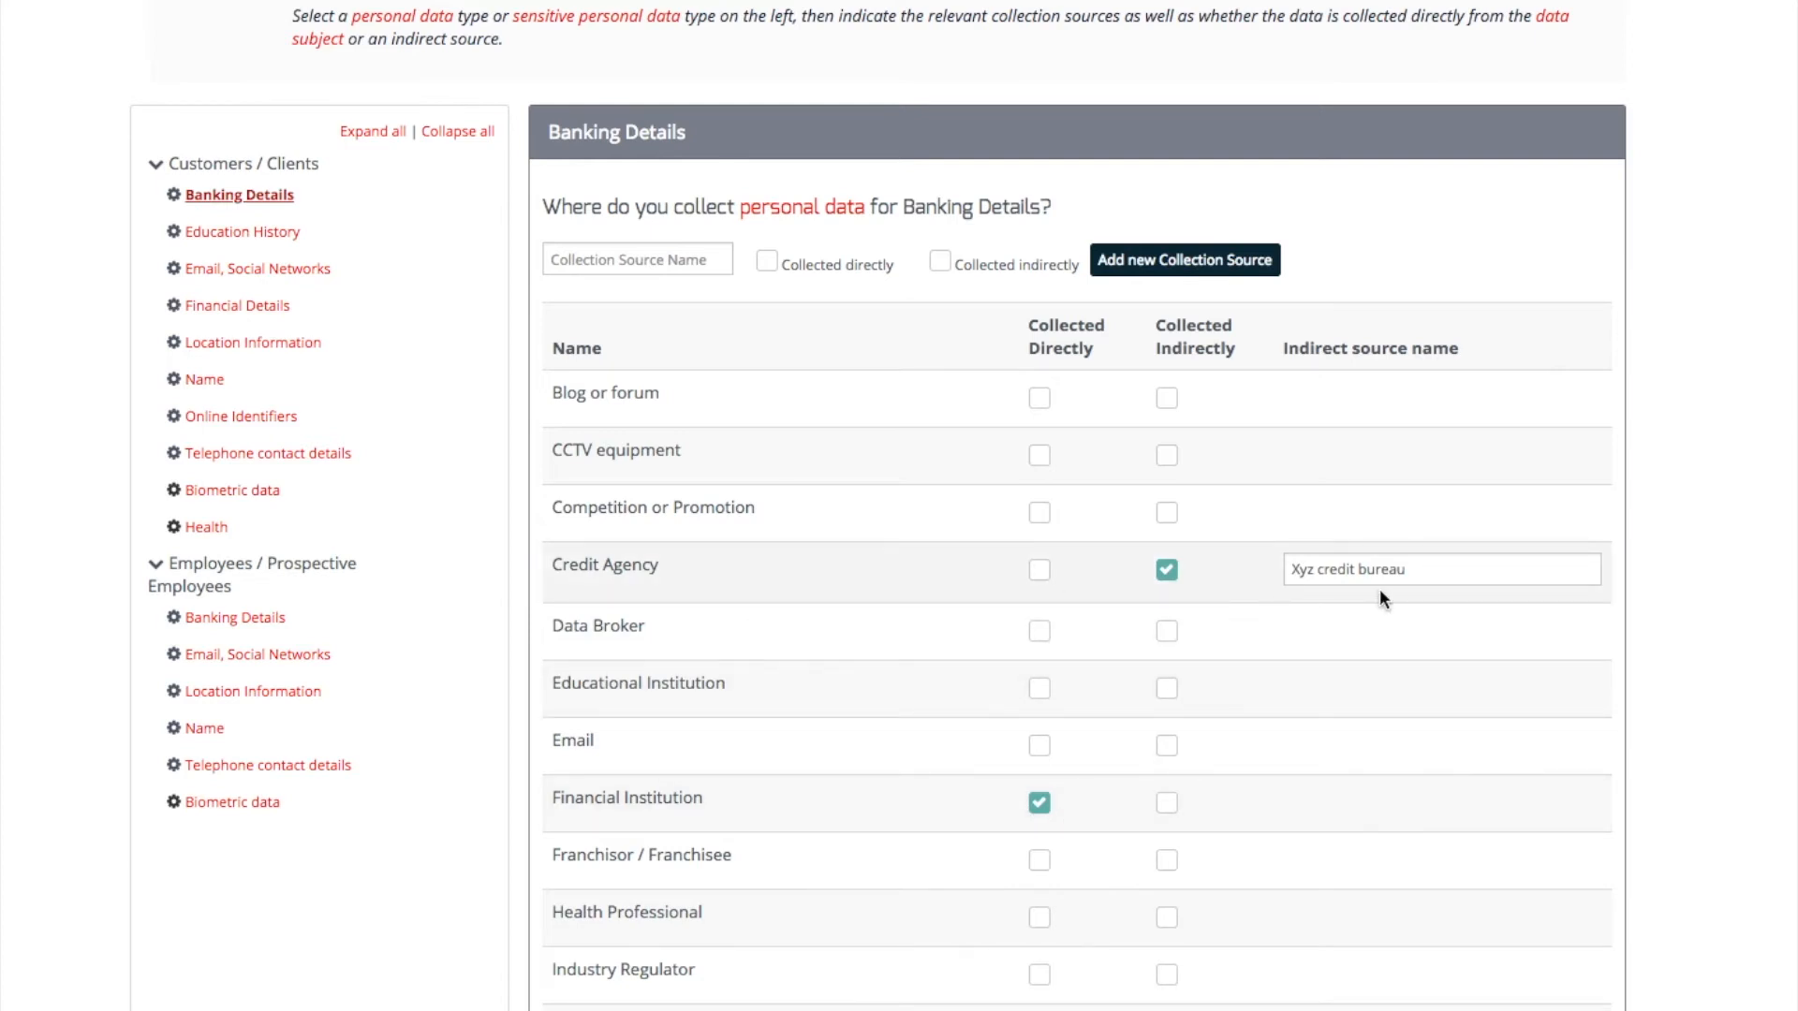
- Visualise the data collection map, expand all its branches, and examine the collection sources linked to the Customers / Clients data types
scroll(1010, 526, up, 3)
click(1329, 161)
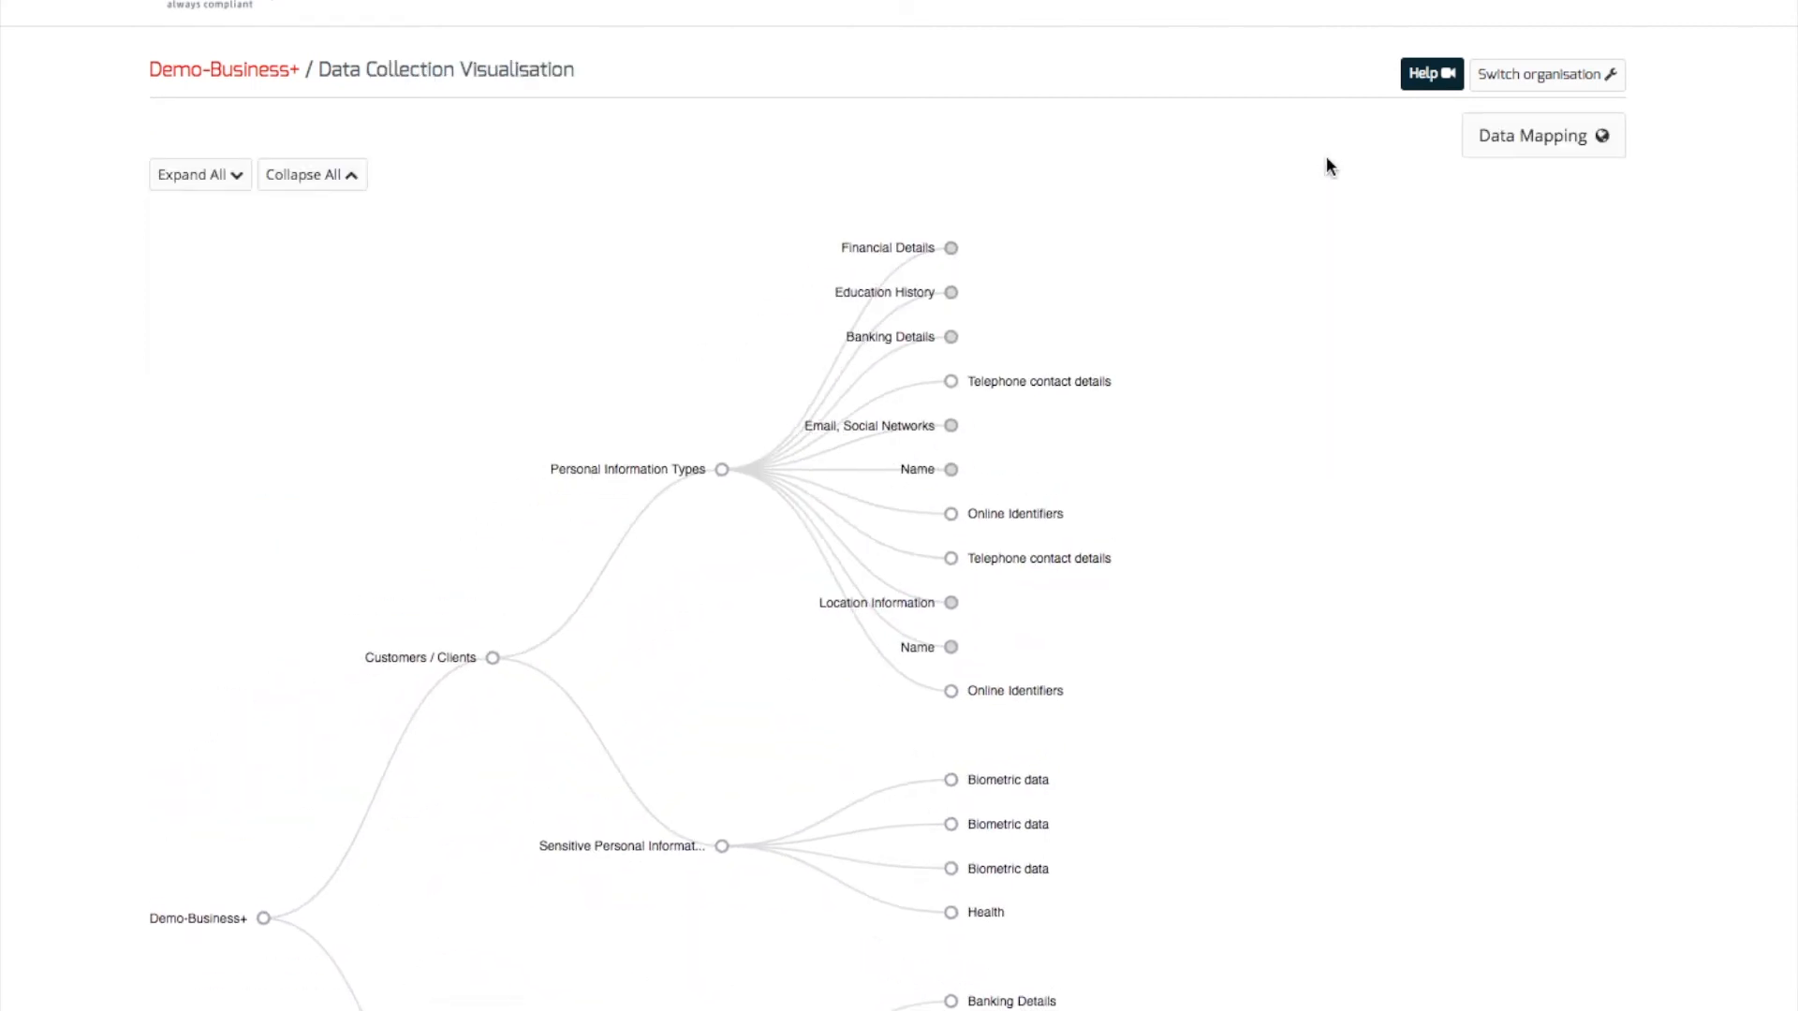
click(192, 178)
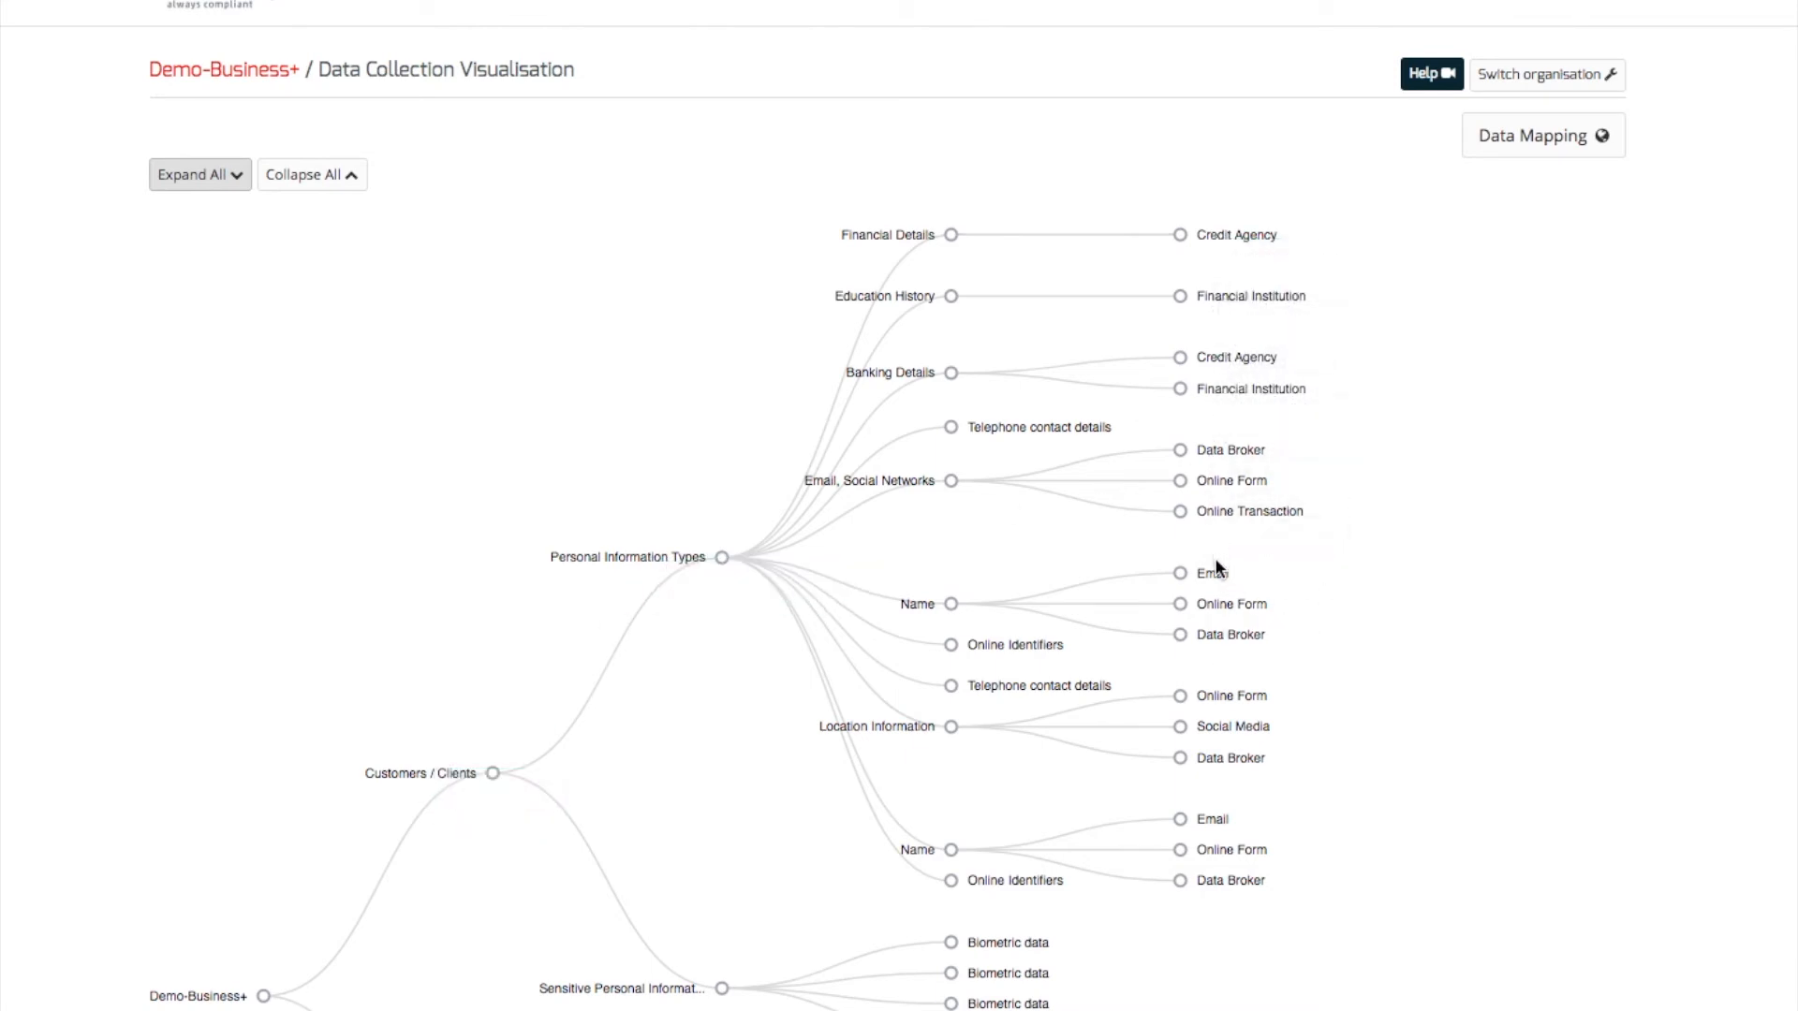
scroll(1110, 941, down, 1)
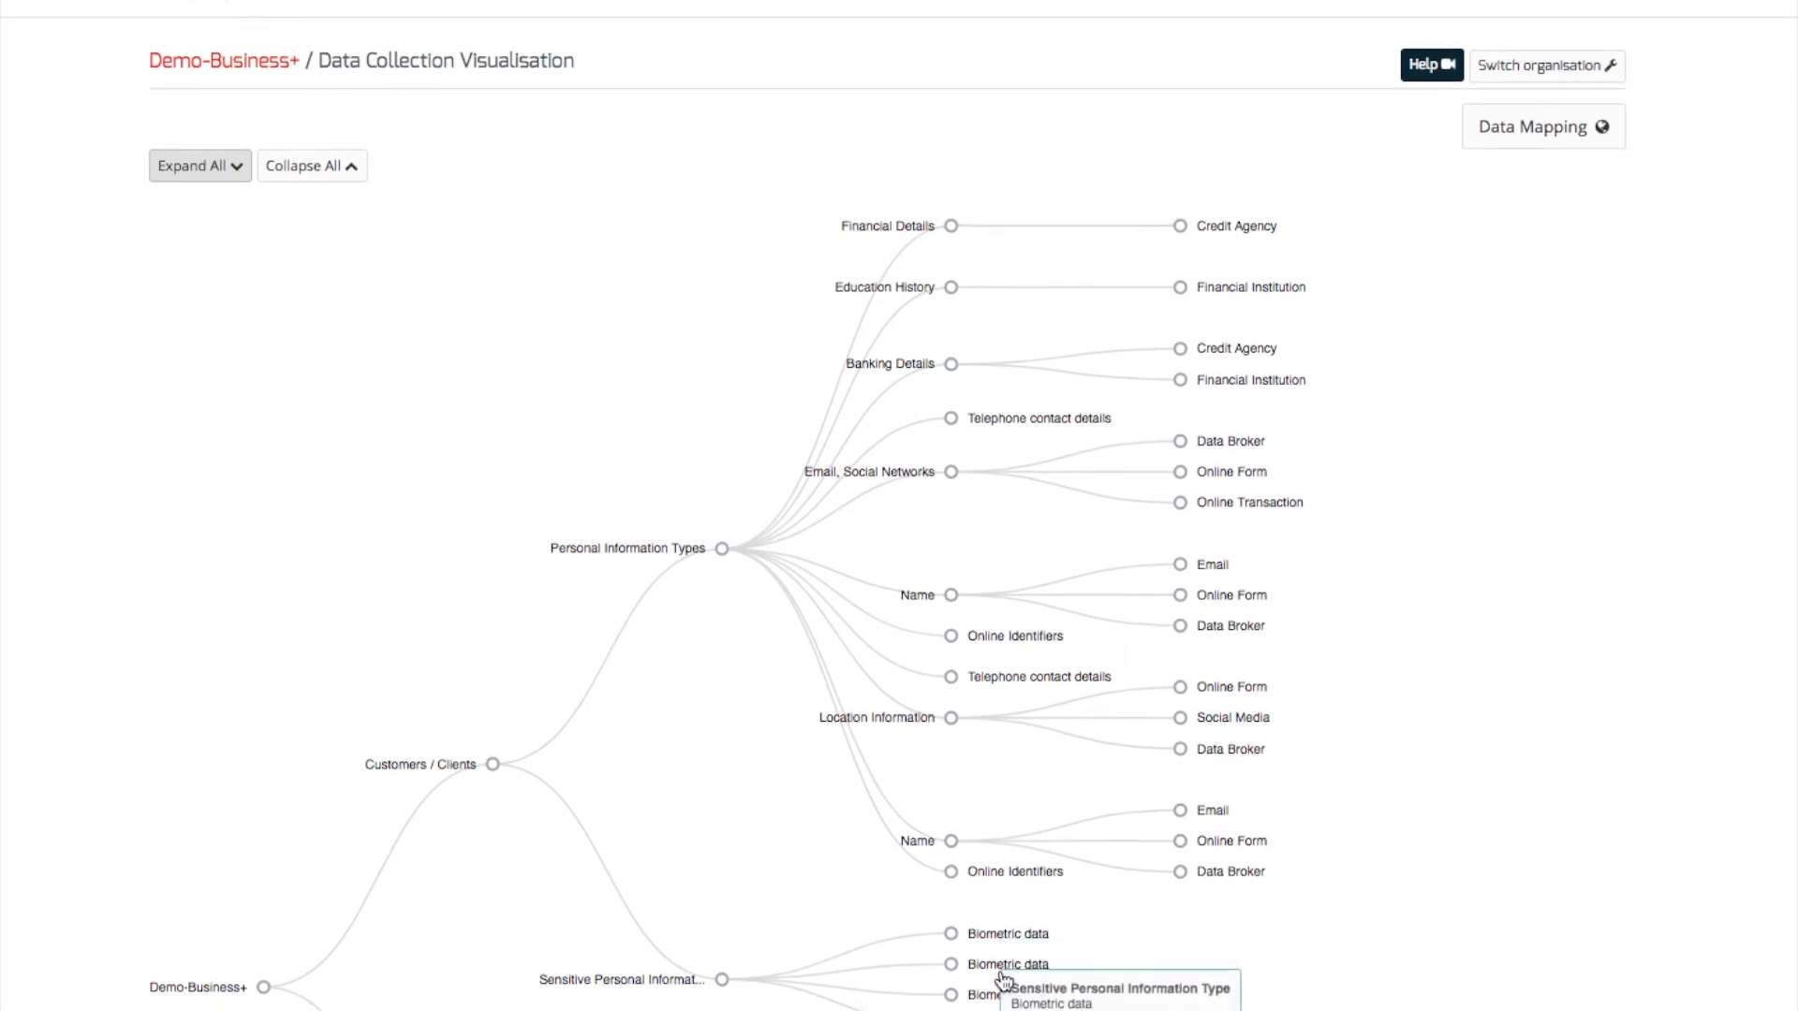
scroll(1241, 904, down, 1)
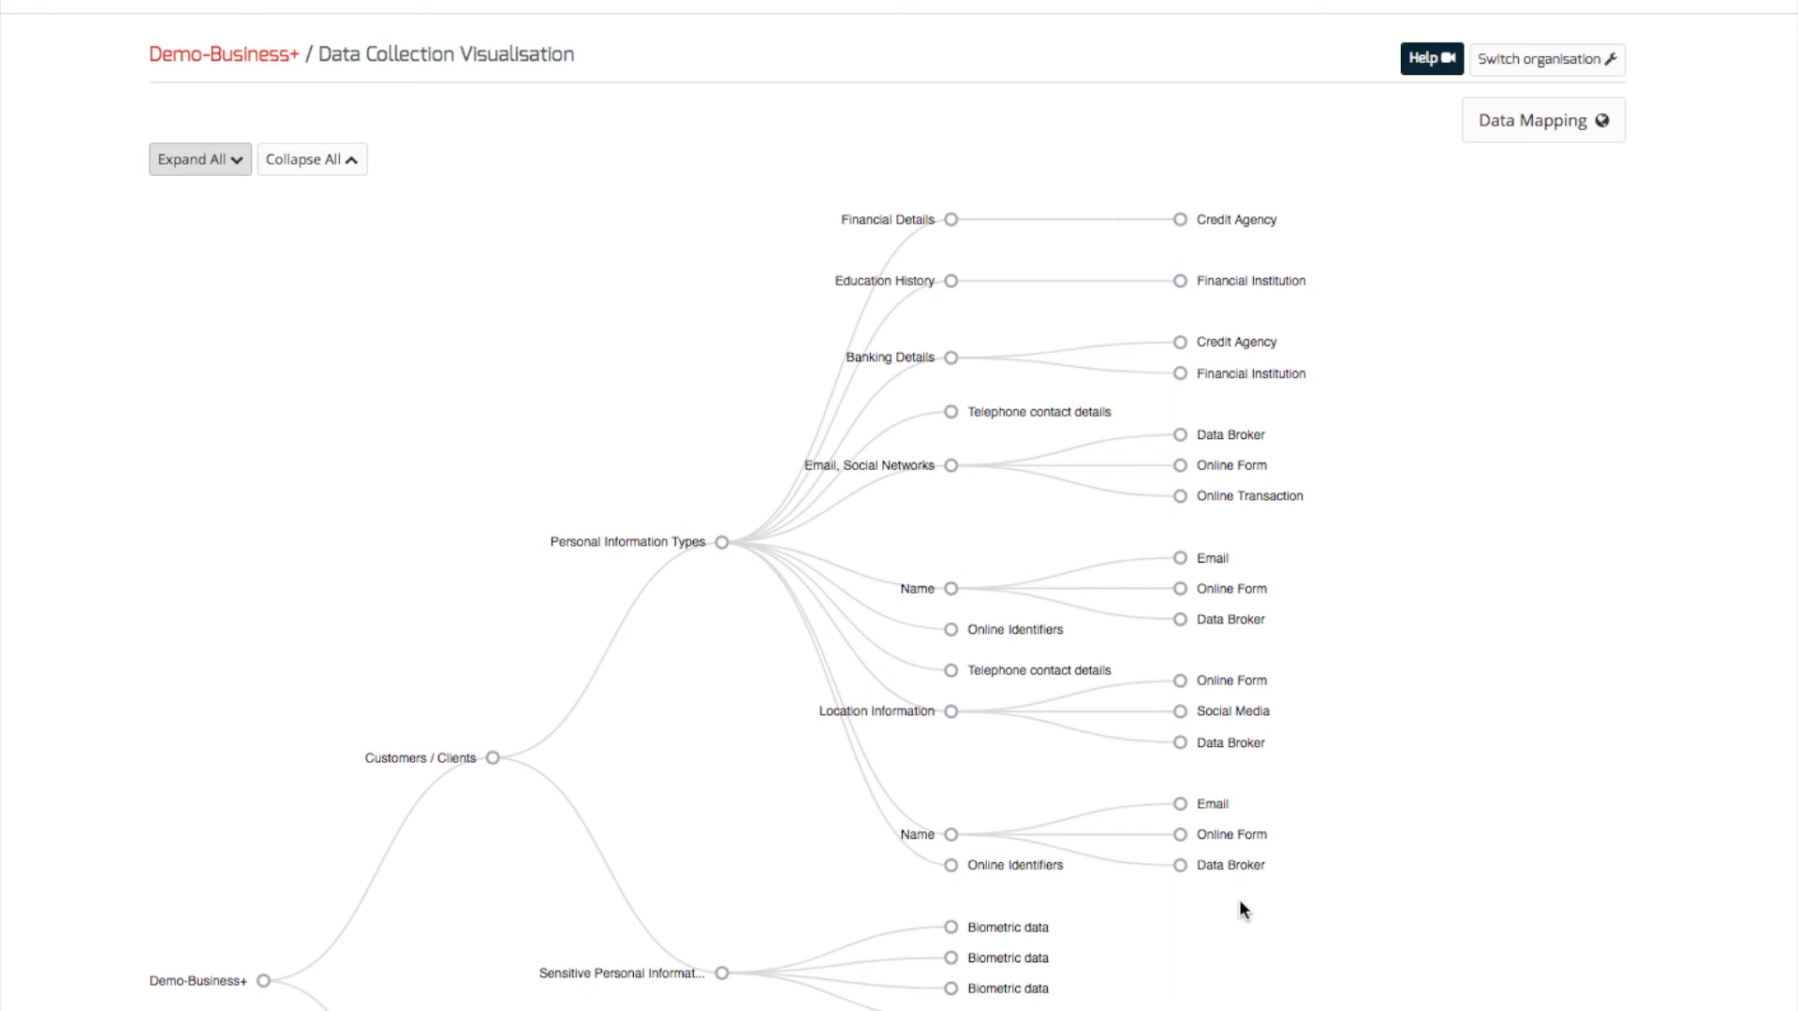
- Return to the Demo-Business+ home page and read the descriptions of the Data Mapping, Governance, Processors and Data Sharing modules
click(223, 56)
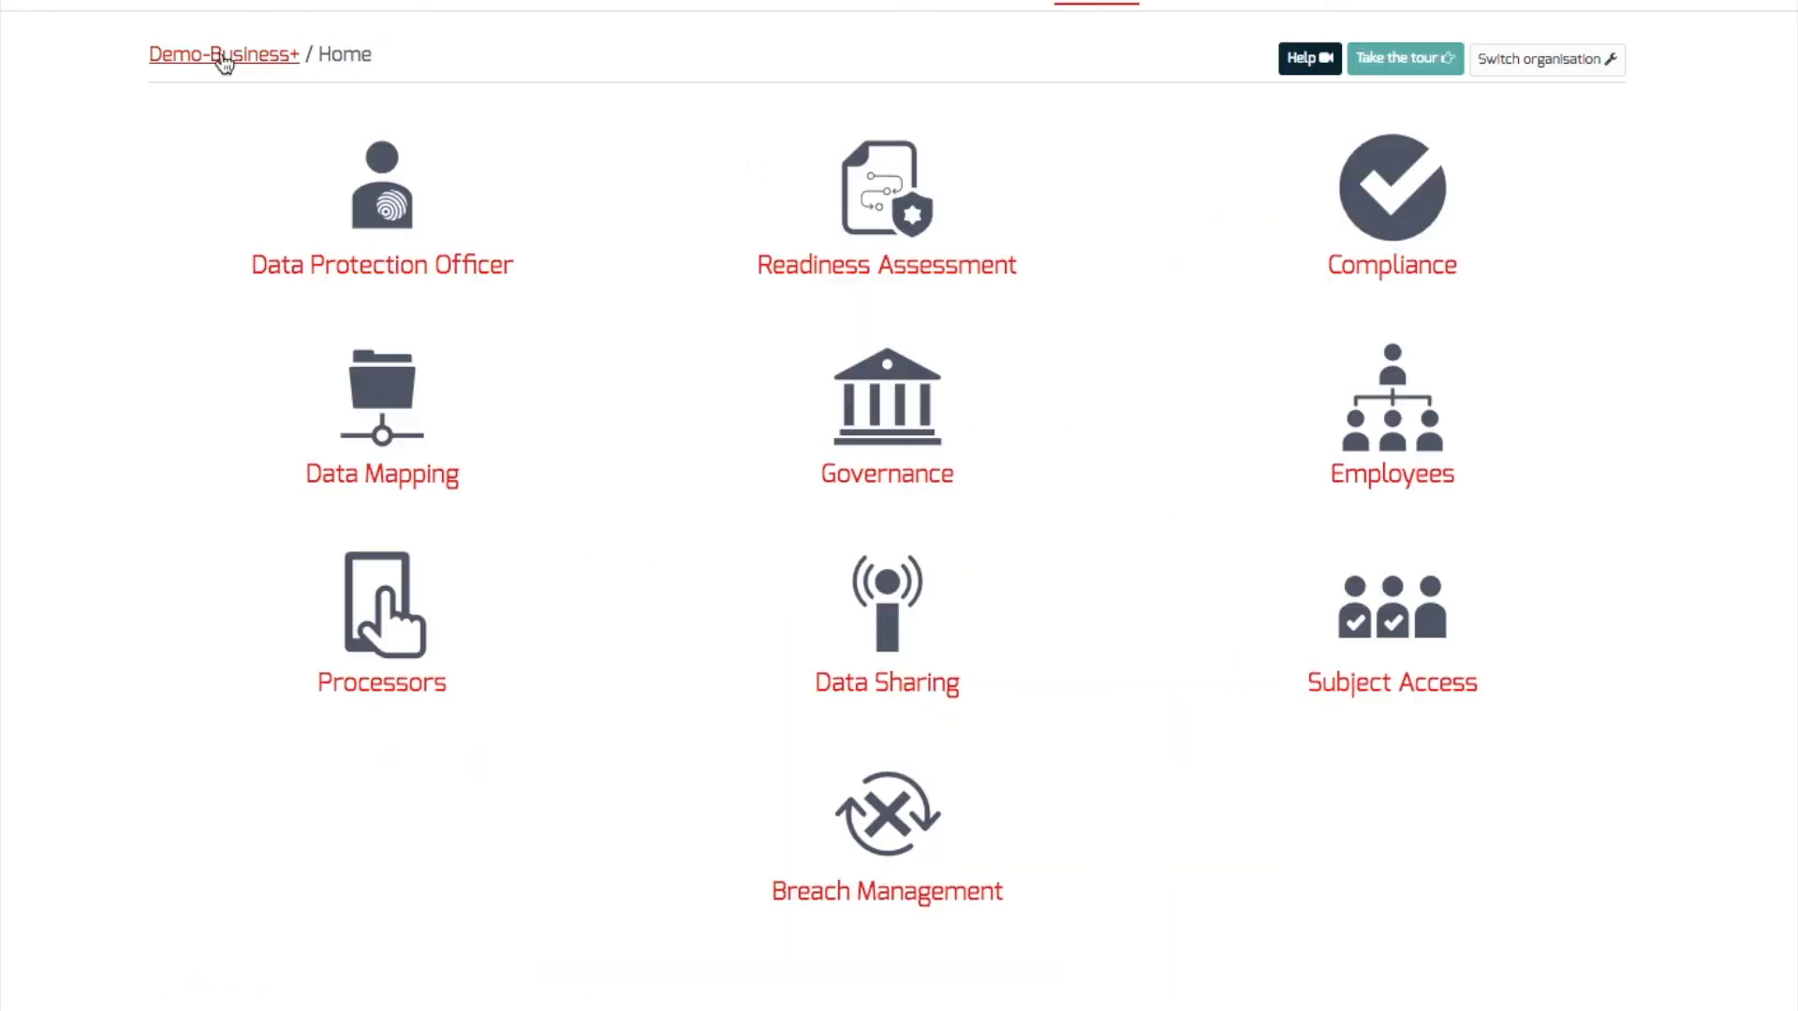
mouse_move(372, 396)
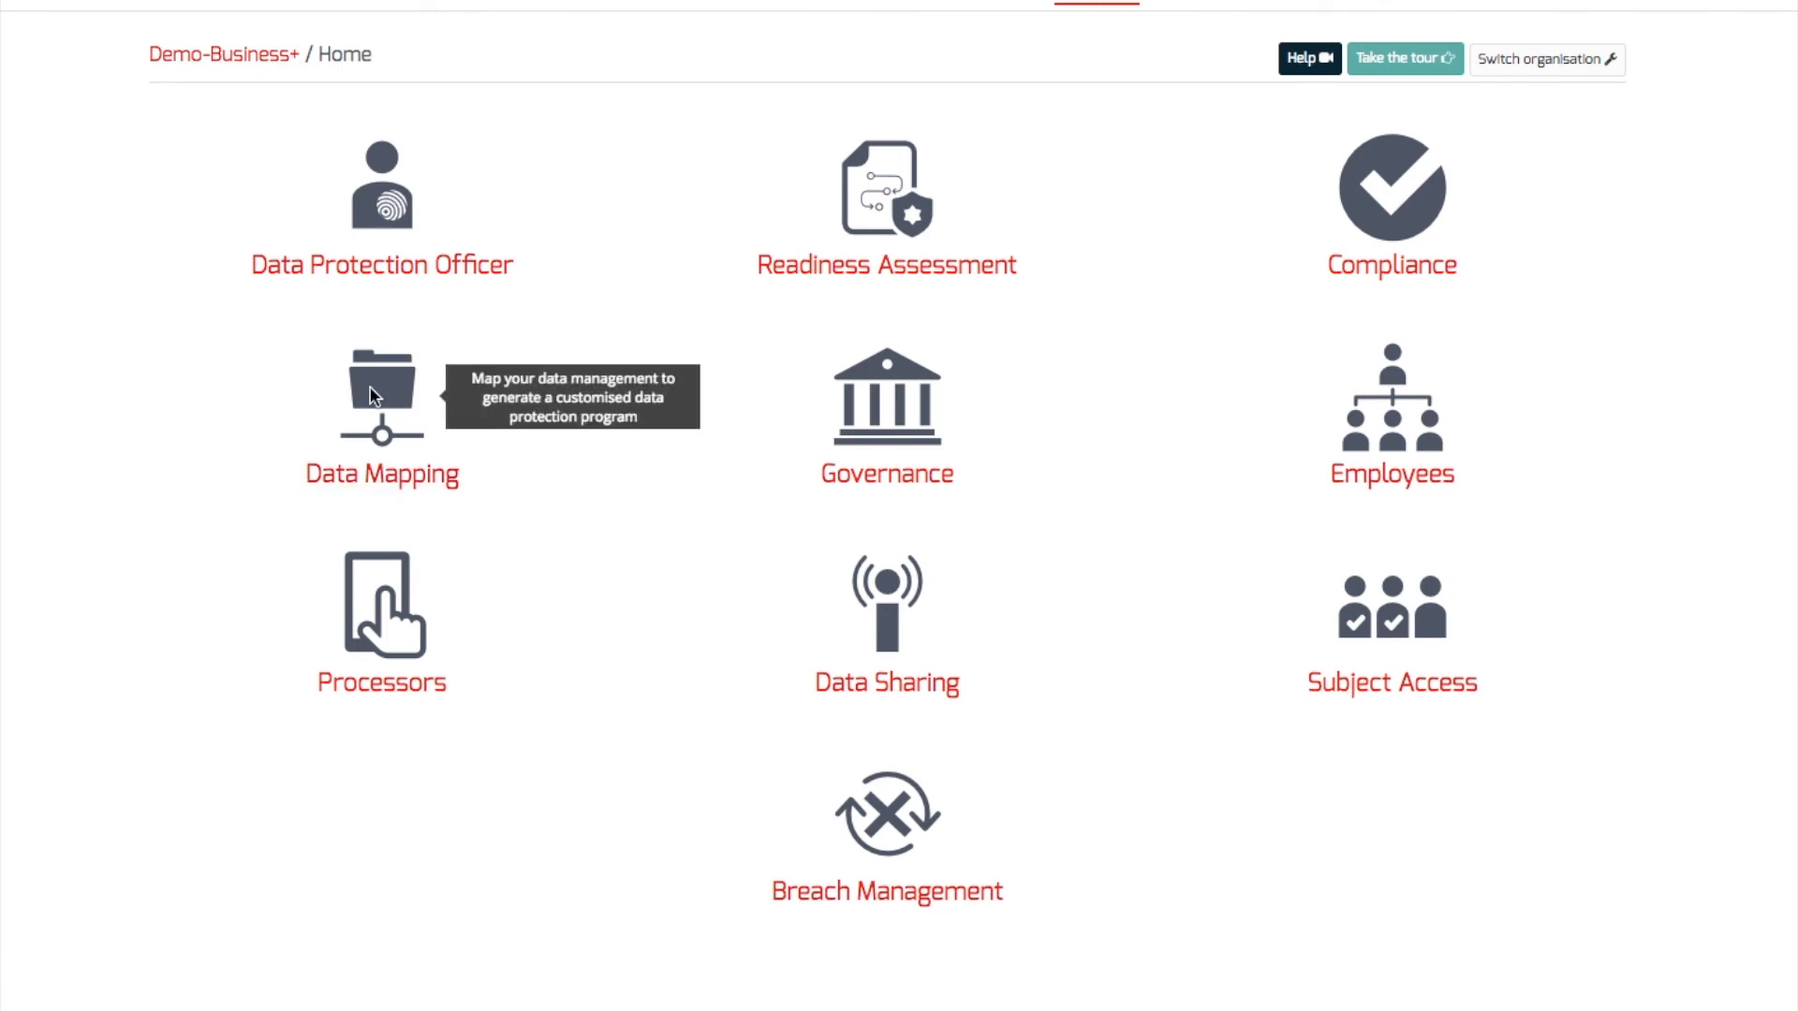
mouse_move(895, 412)
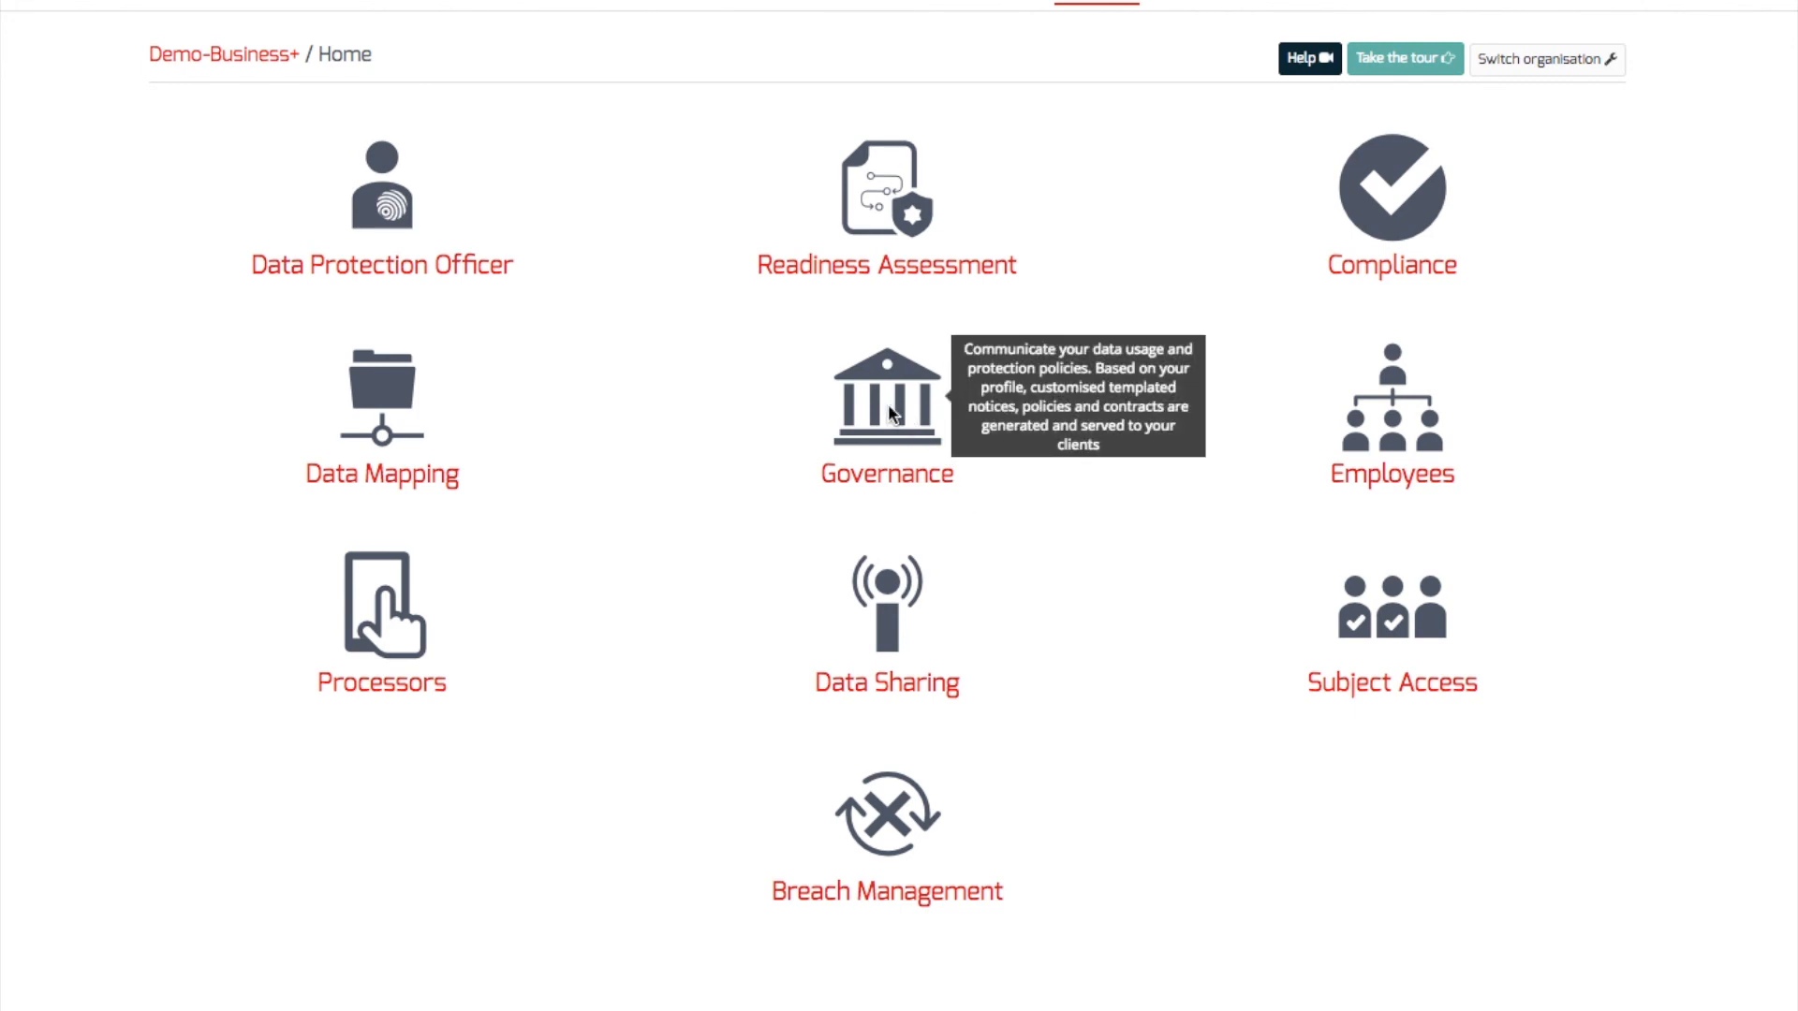
mouse_move(367, 620)
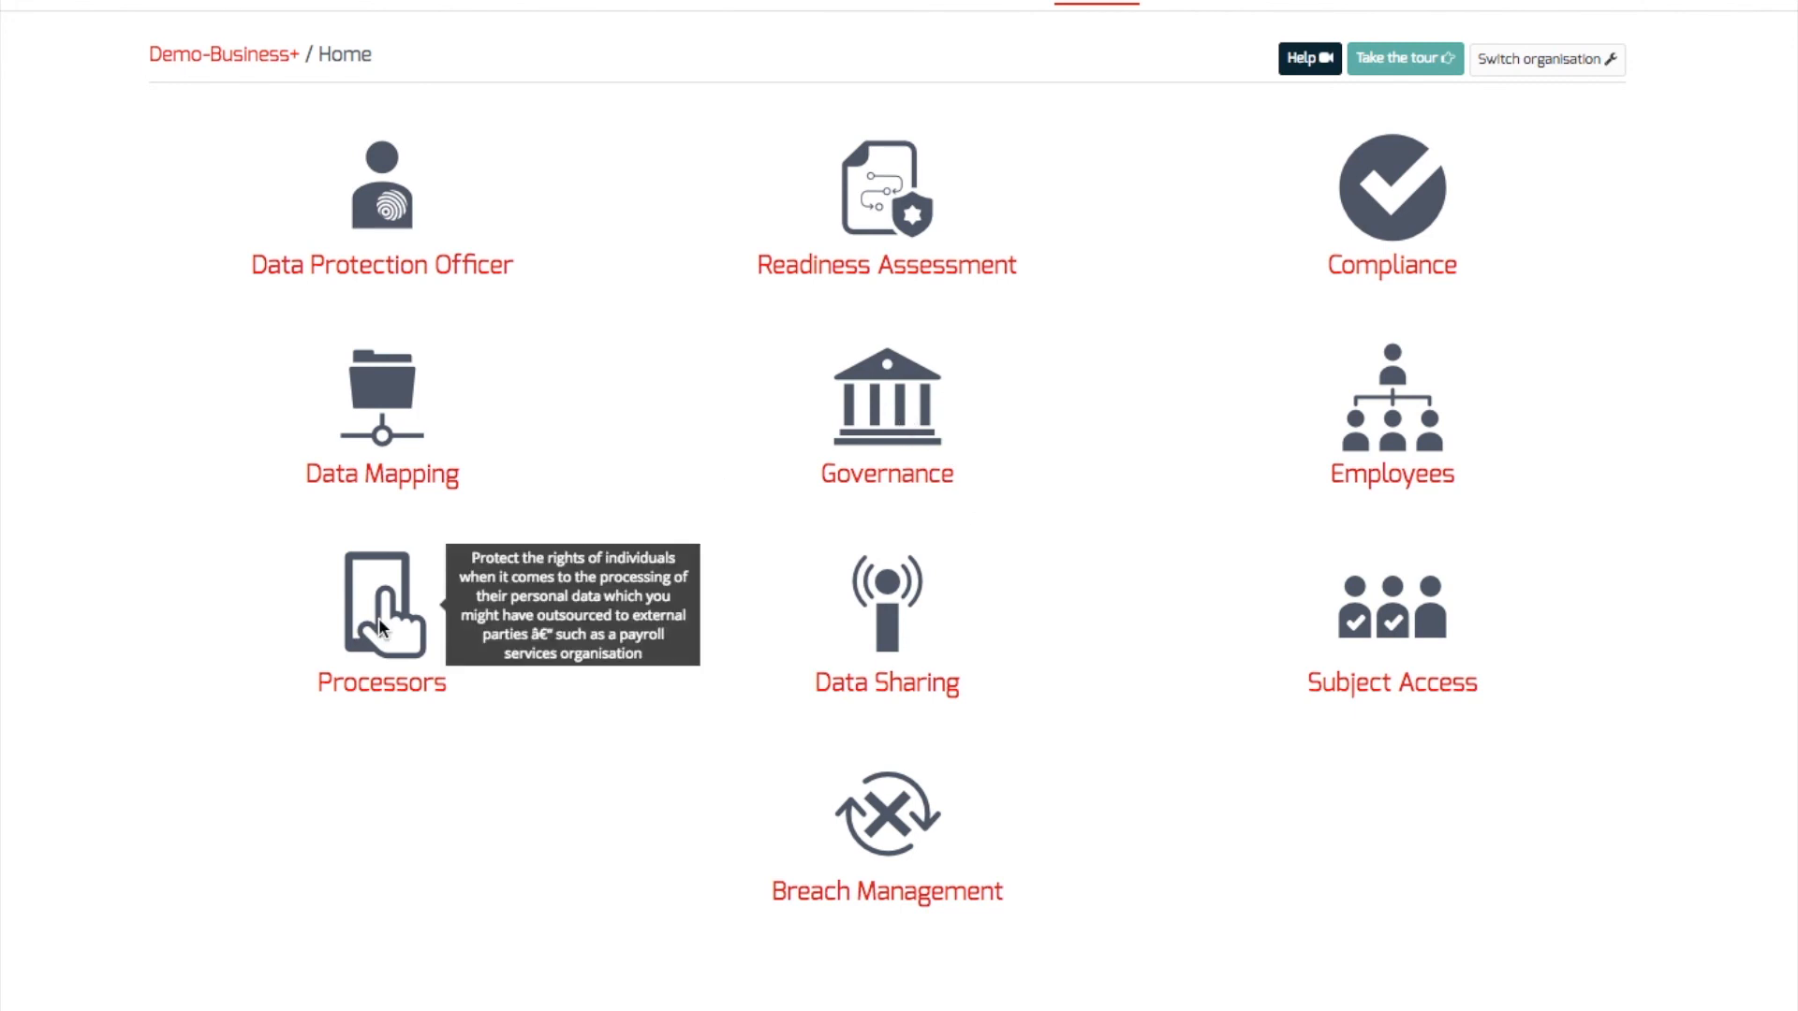
mouse_move(895, 605)
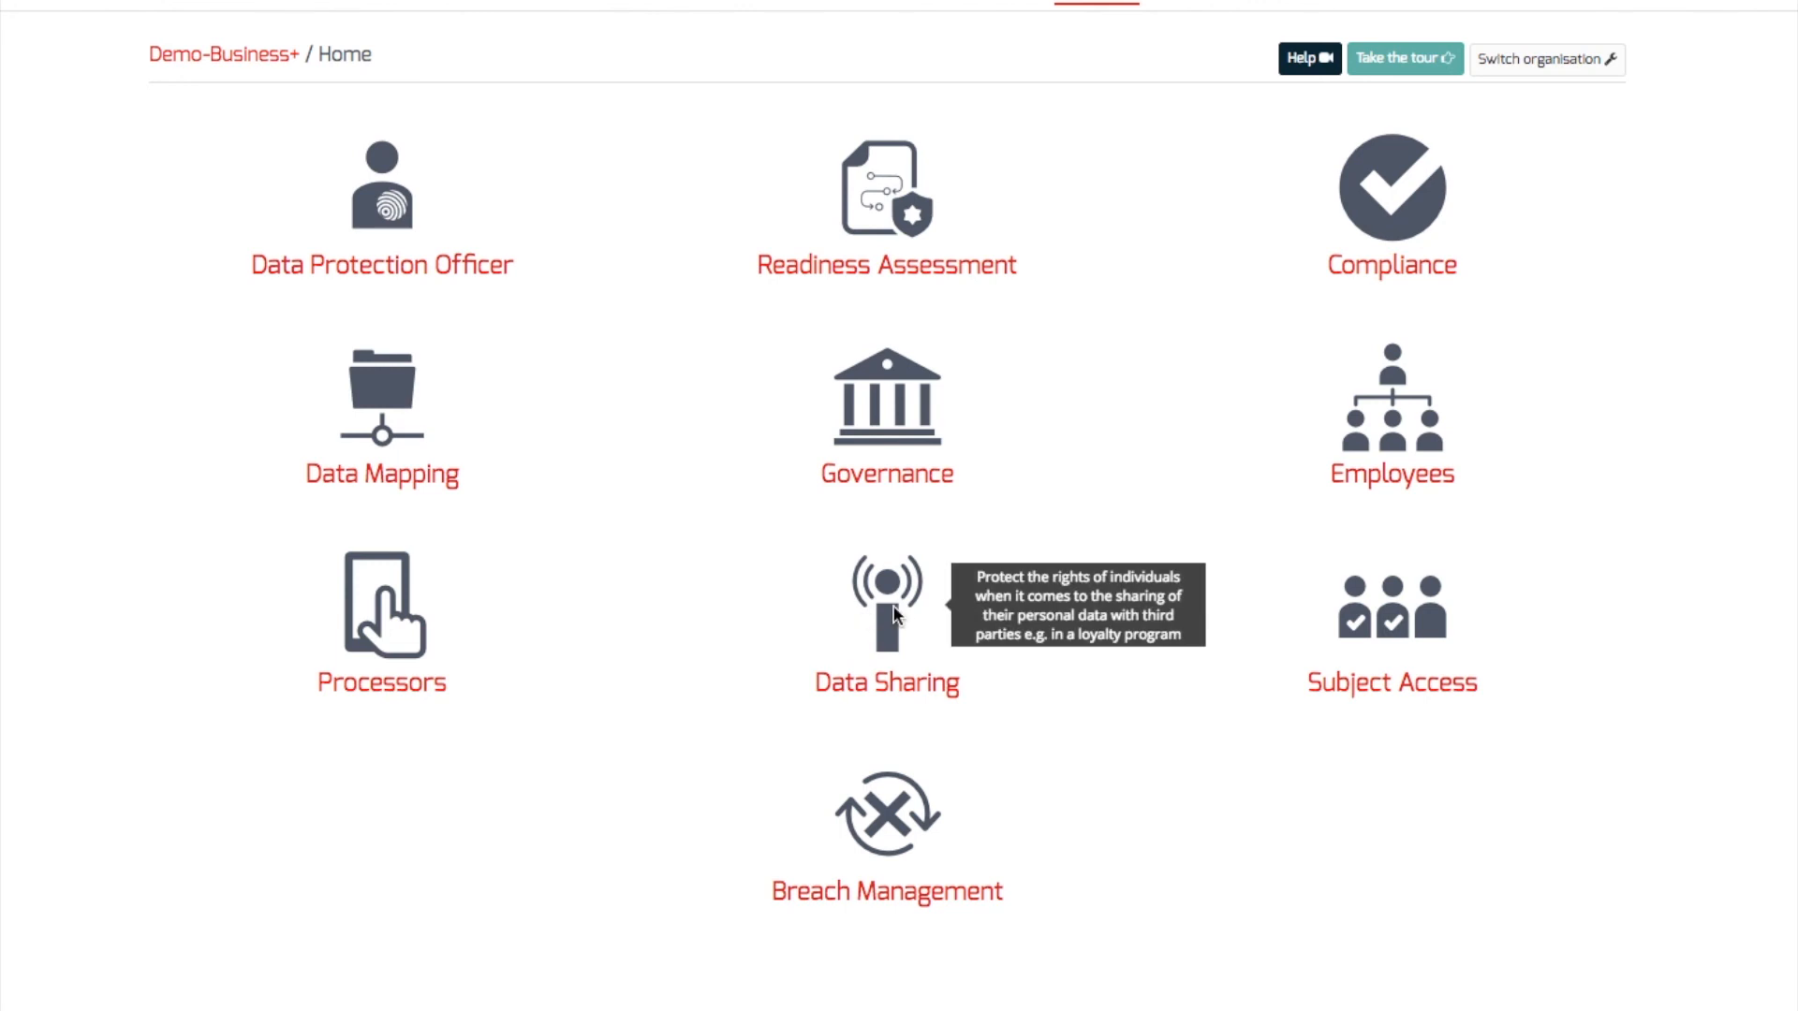